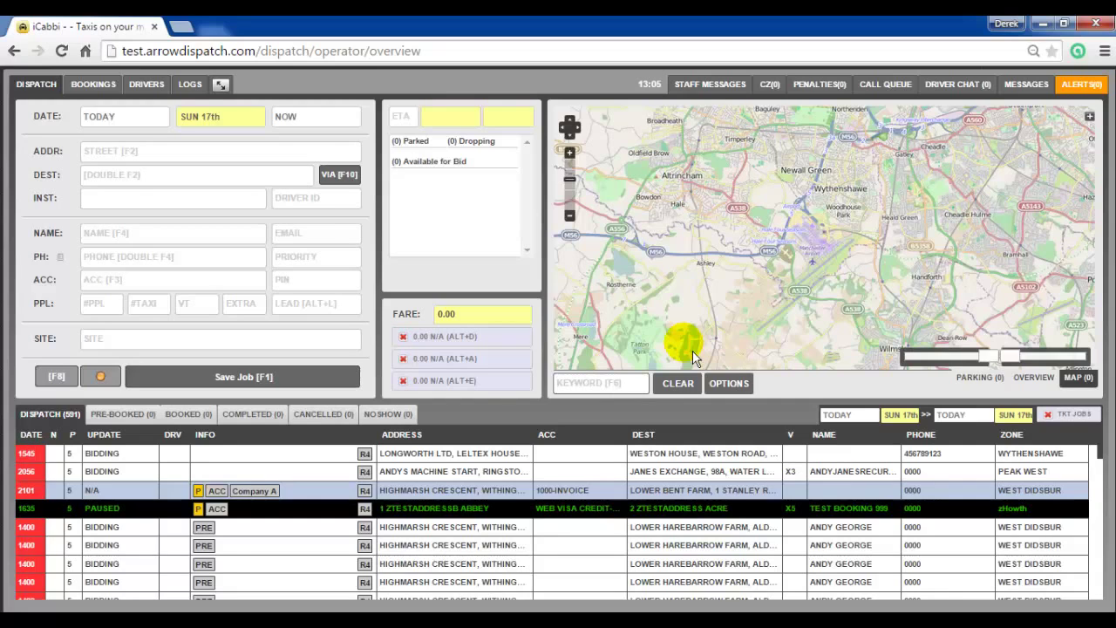
# Step: Search Drivers by REF/ID 5050 and open that driver's record
pyautogui.click(220, 84)
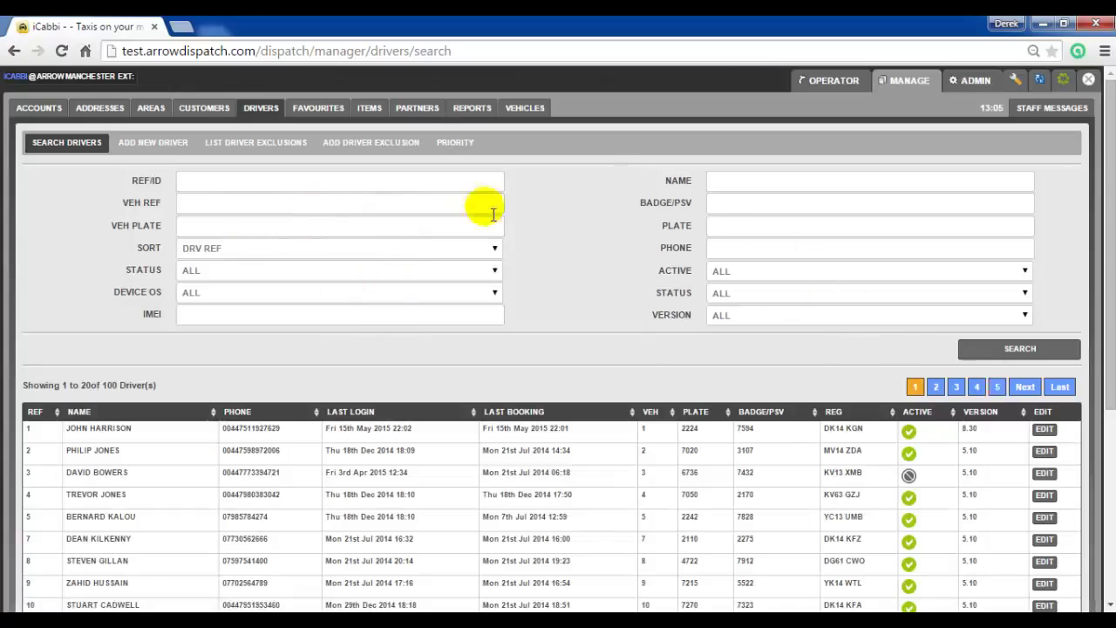
pyautogui.click(431, 181)
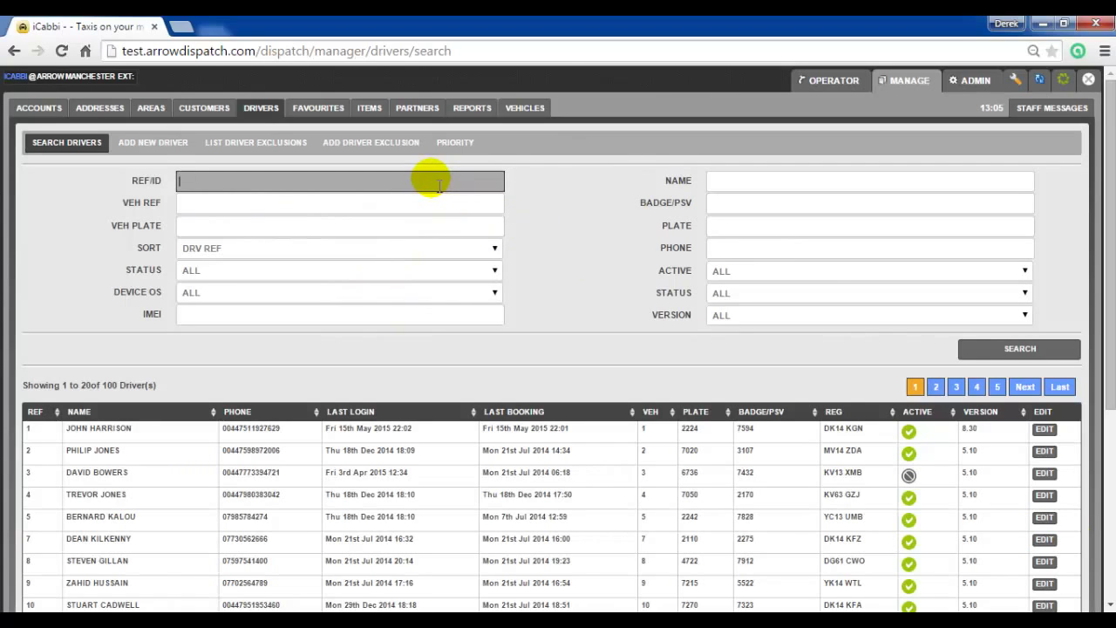
pyautogui.write('5050')
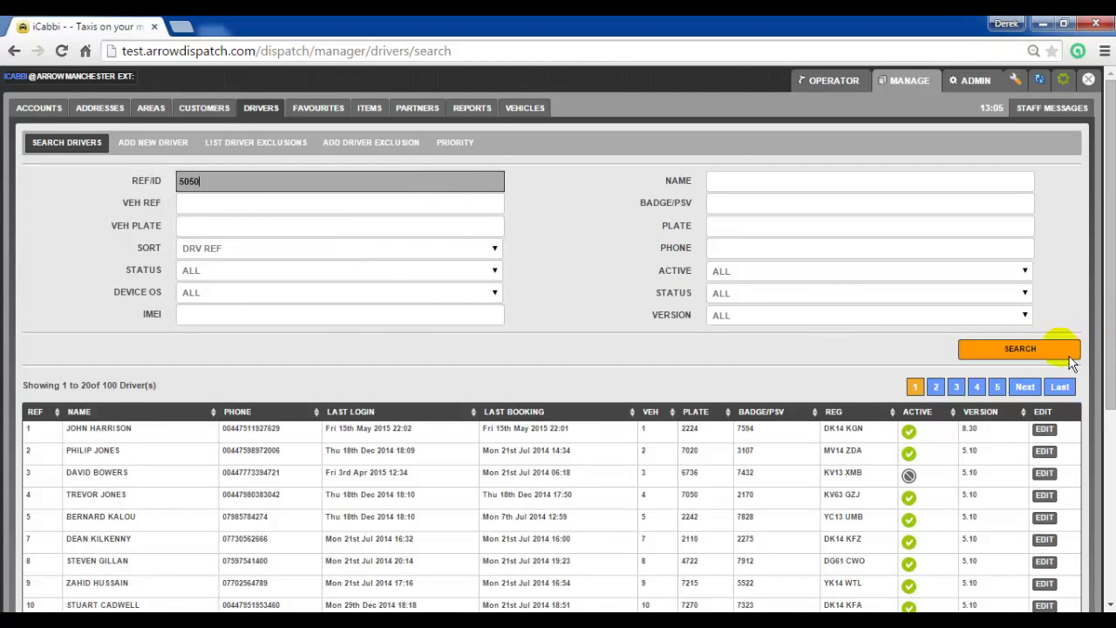
pyautogui.click(1020, 349)
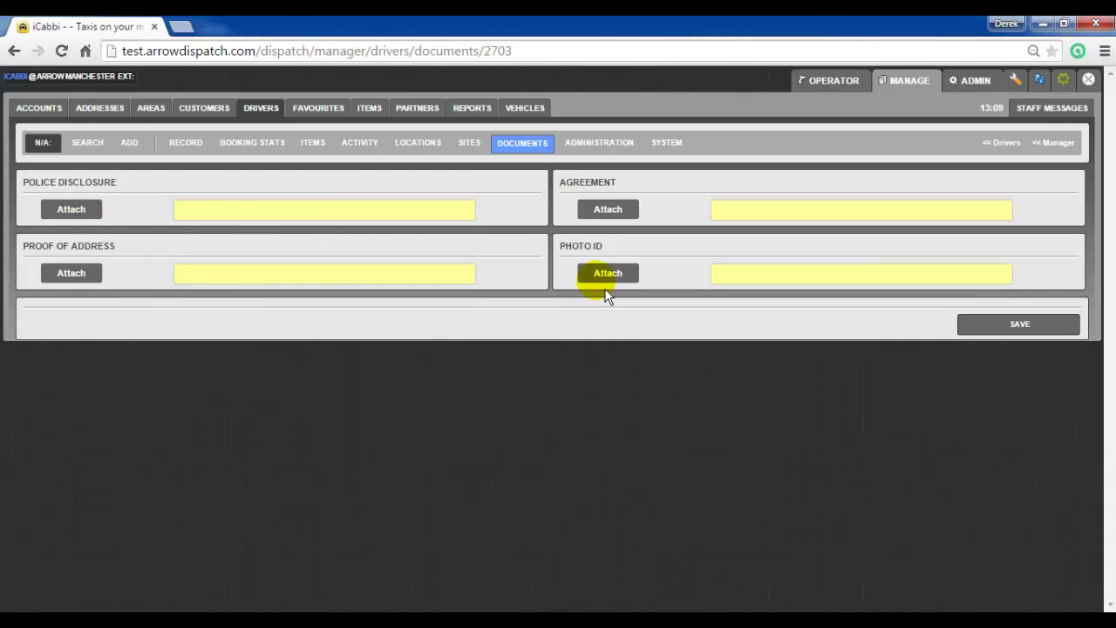
# Step: Attach driver photo.jpg as the driver's Photo ID and save it
pyautogui.click(606, 274)
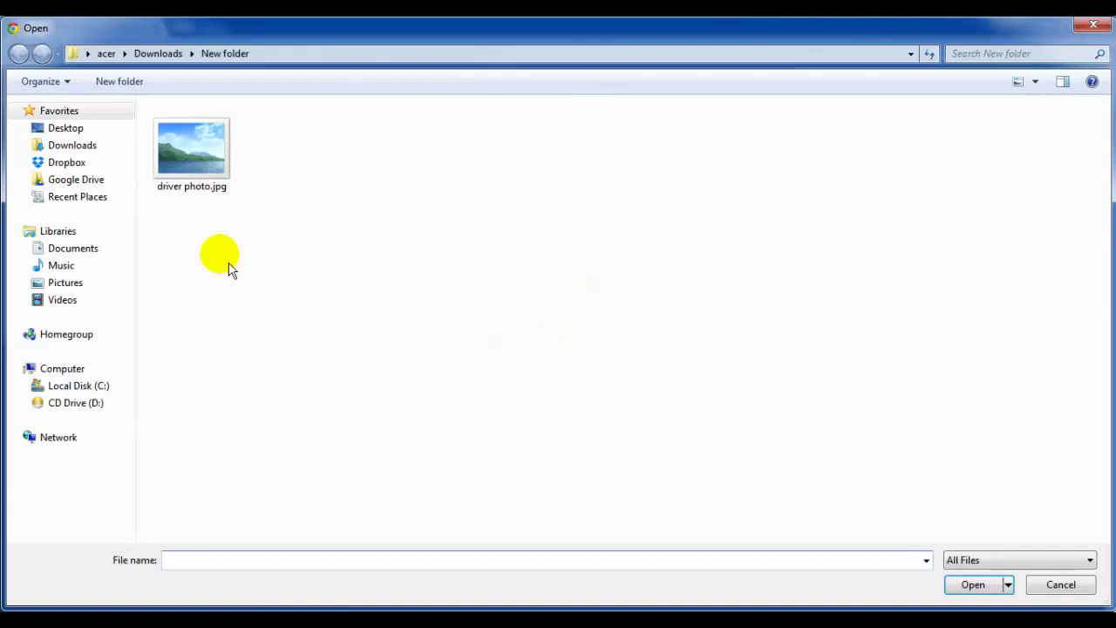
pyautogui.click(211, 175)
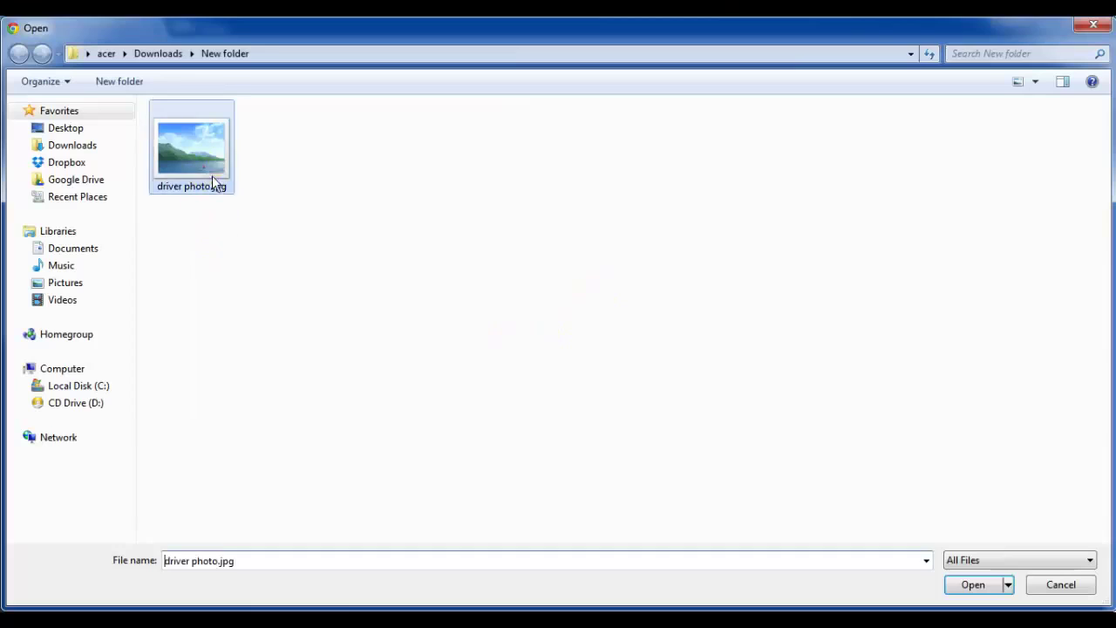
pyautogui.click(966, 596)
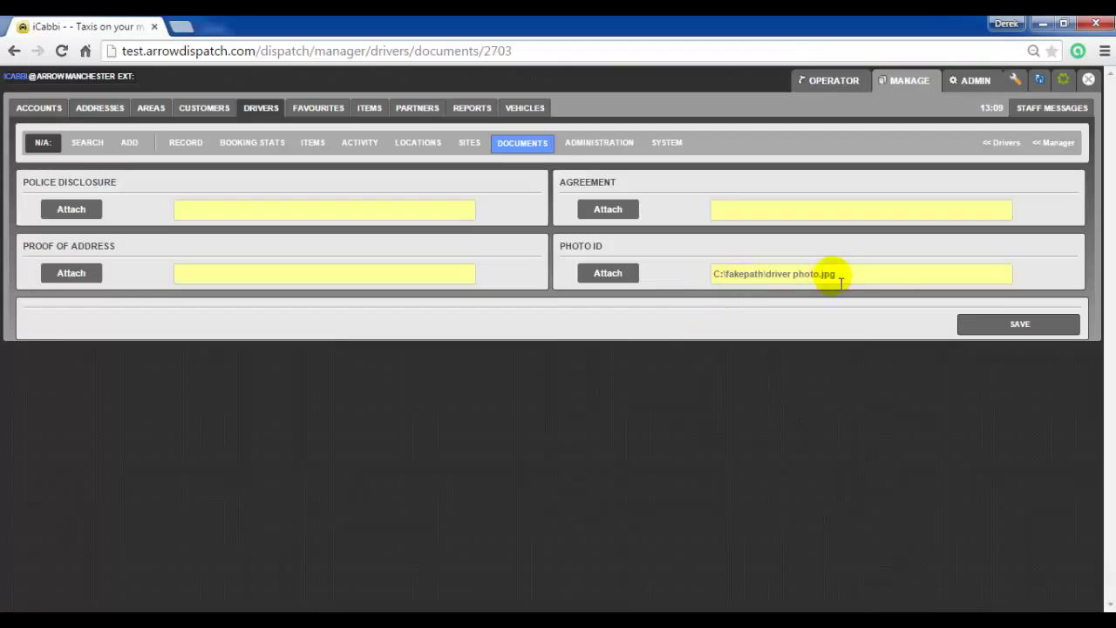
pyautogui.click(993, 331)
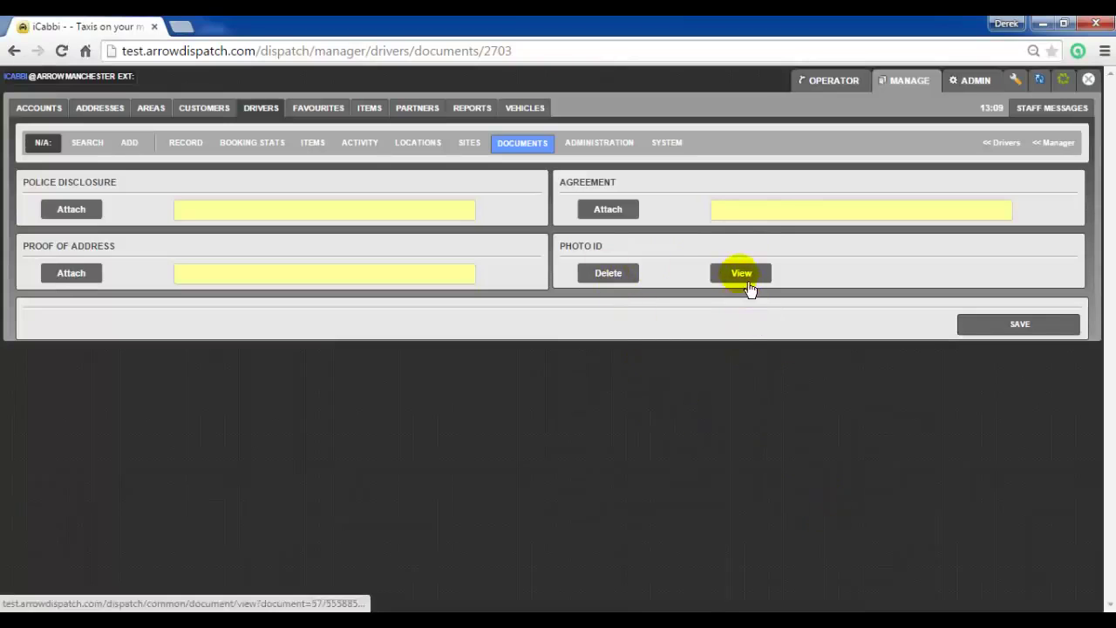
# Step: View the uploaded Photo ID image, then delete the file and confirm
pyautogui.click(747, 284)
pyautogui.click(19, 61)
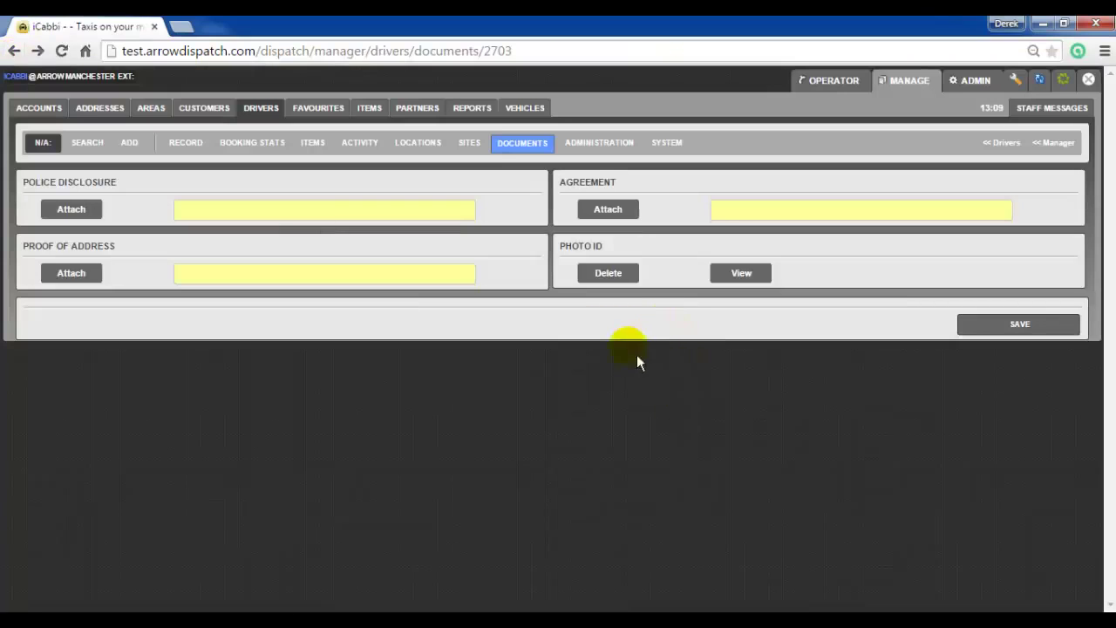
pyautogui.click(609, 277)
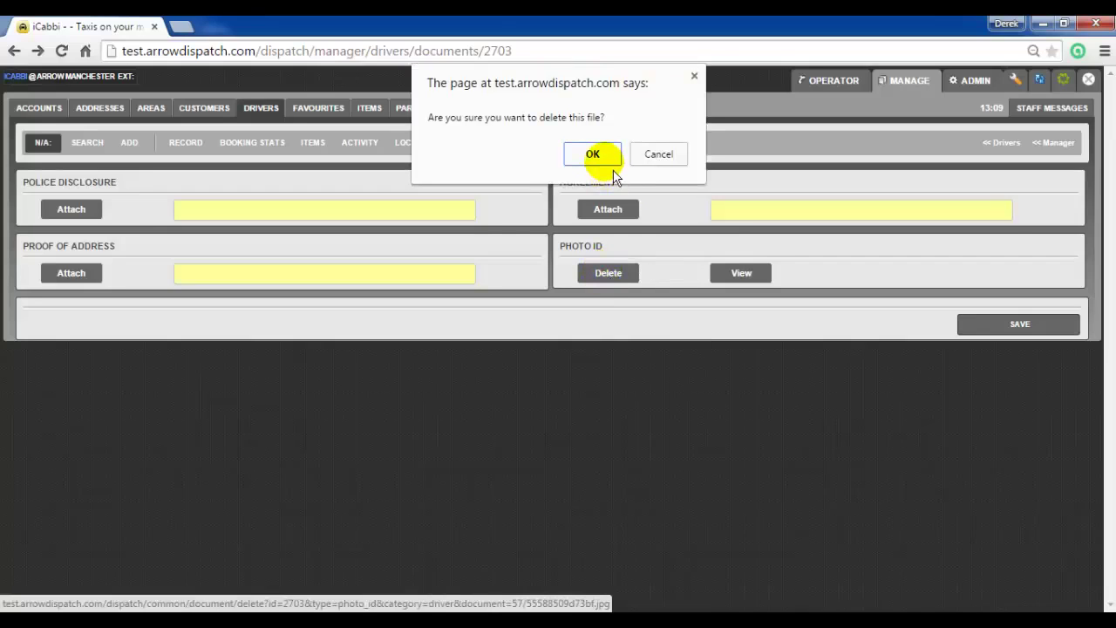
pyautogui.click(593, 155)
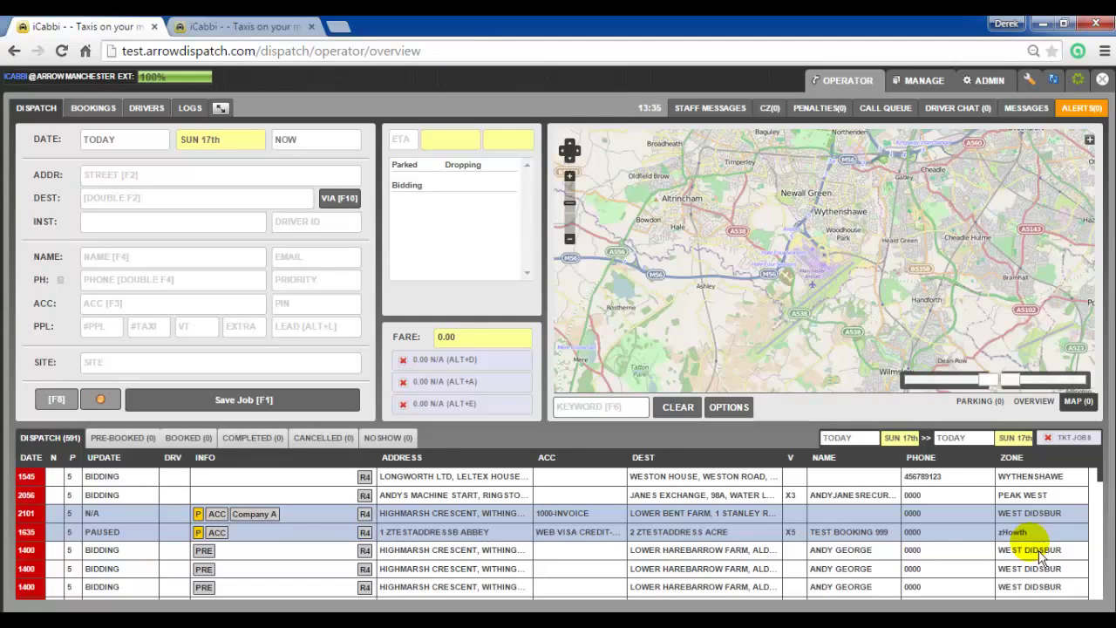
# Step: Go to Admin > Bookings and switch to the booking's Post & Edit tab
pyautogui.click(990, 84)
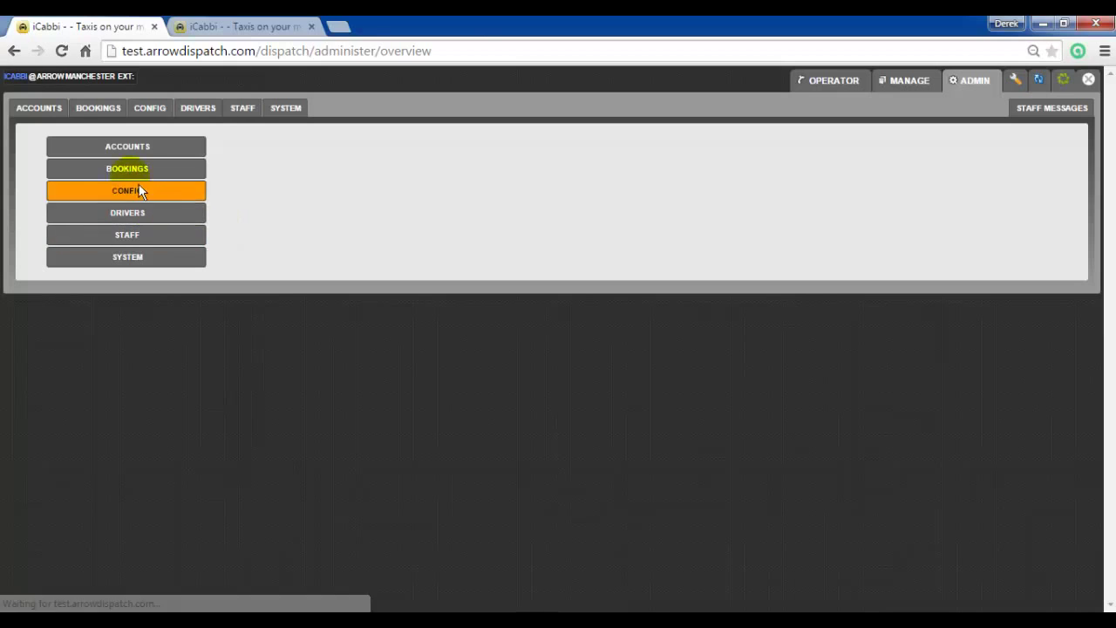
pyautogui.click(131, 174)
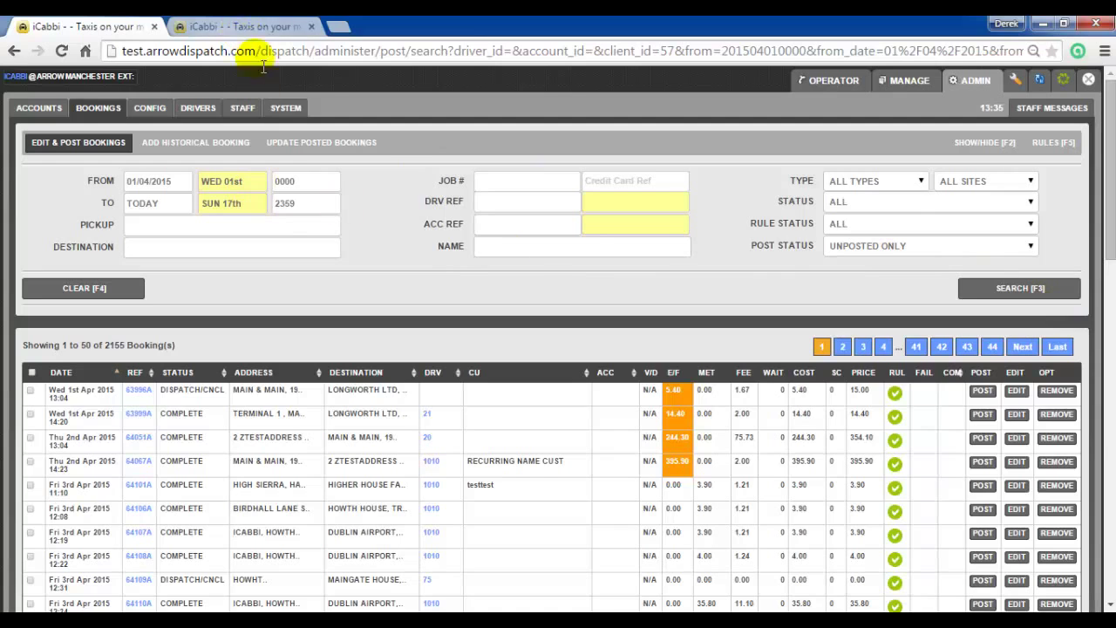
pyautogui.click(244, 27)
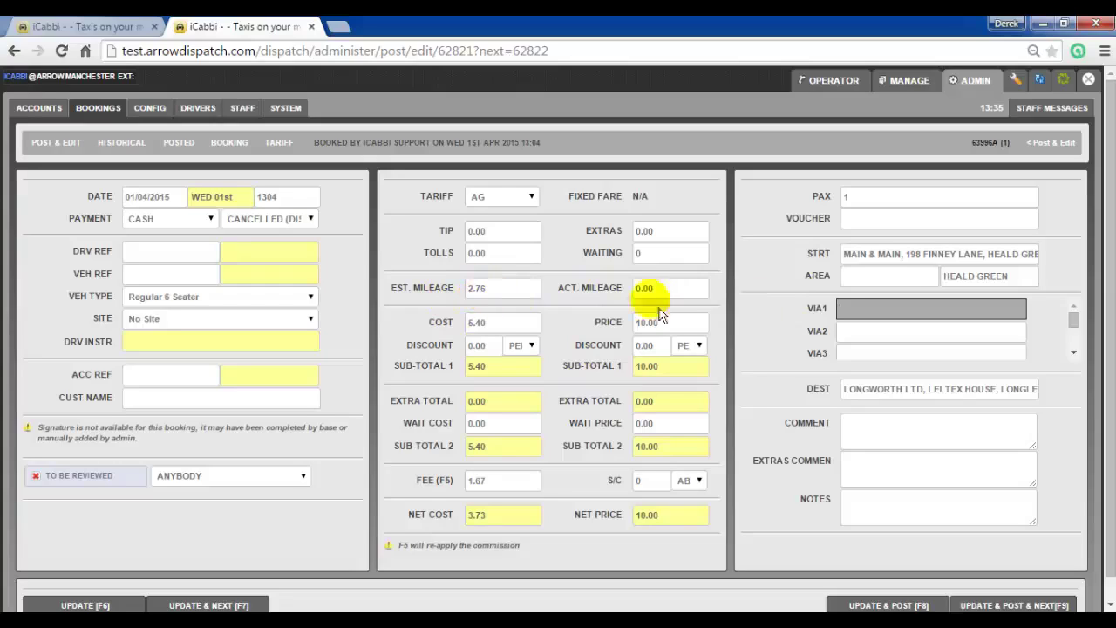
# Step: Replace the pickup street with LENACRE FARM from the 'len' address suggestions
pyautogui.click(926, 263)
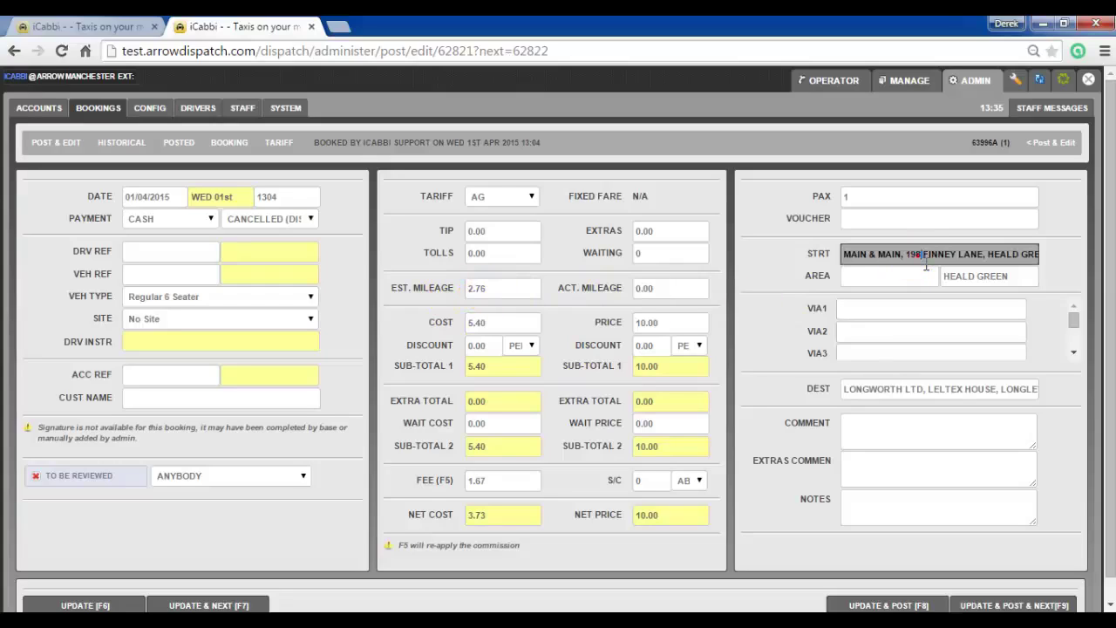
pyautogui.hotkey('ctrl', 'a')
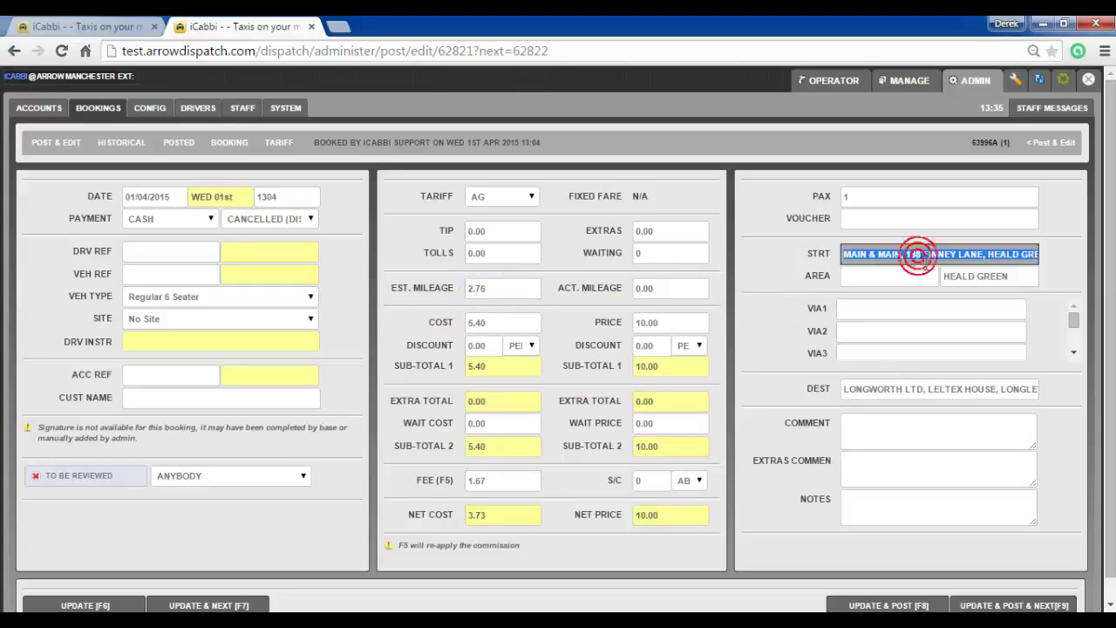
pyautogui.write('len')
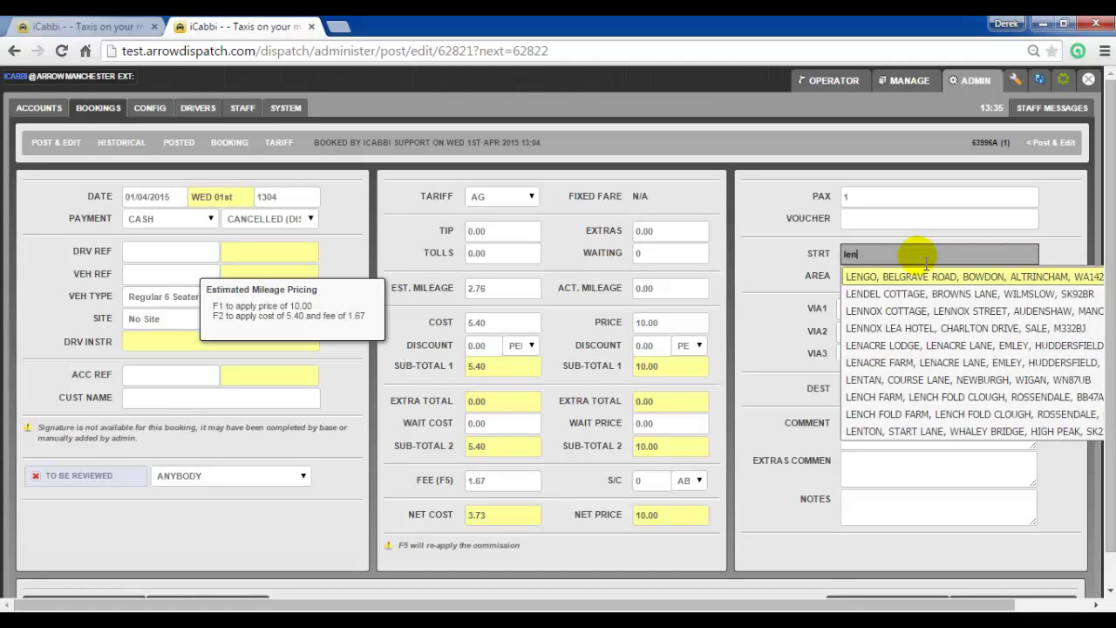
pyautogui.press('Down')
pyautogui.press('Down')
pyautogui.press('Down')
pyautogui.press('Return')
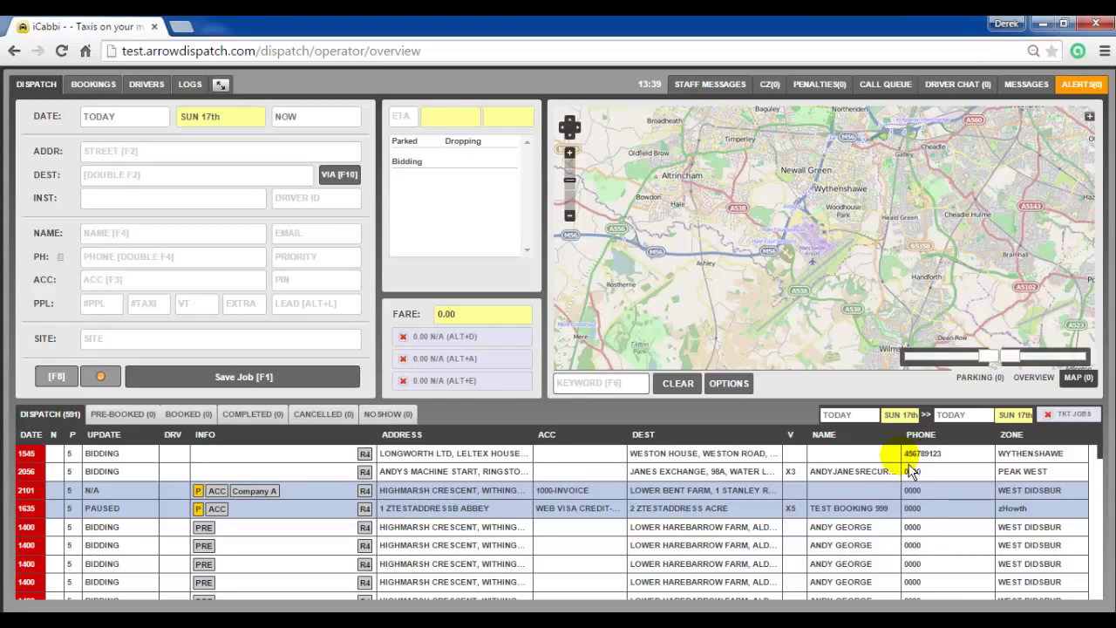
# Step: Open the Admin bookings list
pyautogui.moveTo(871, 71)
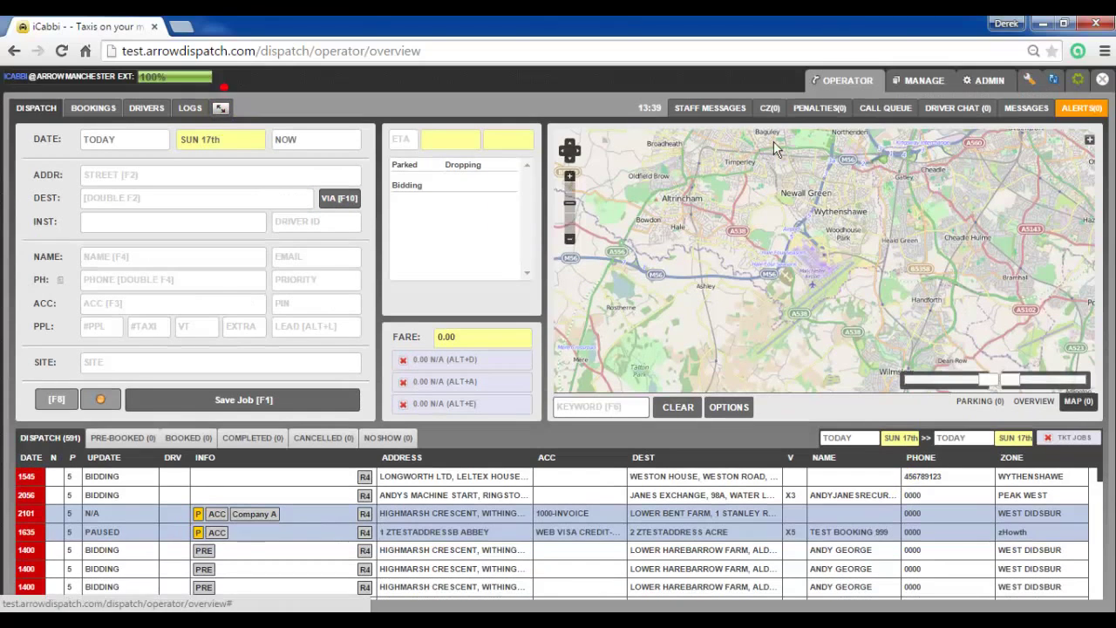
pyautogui.click(988, 86)
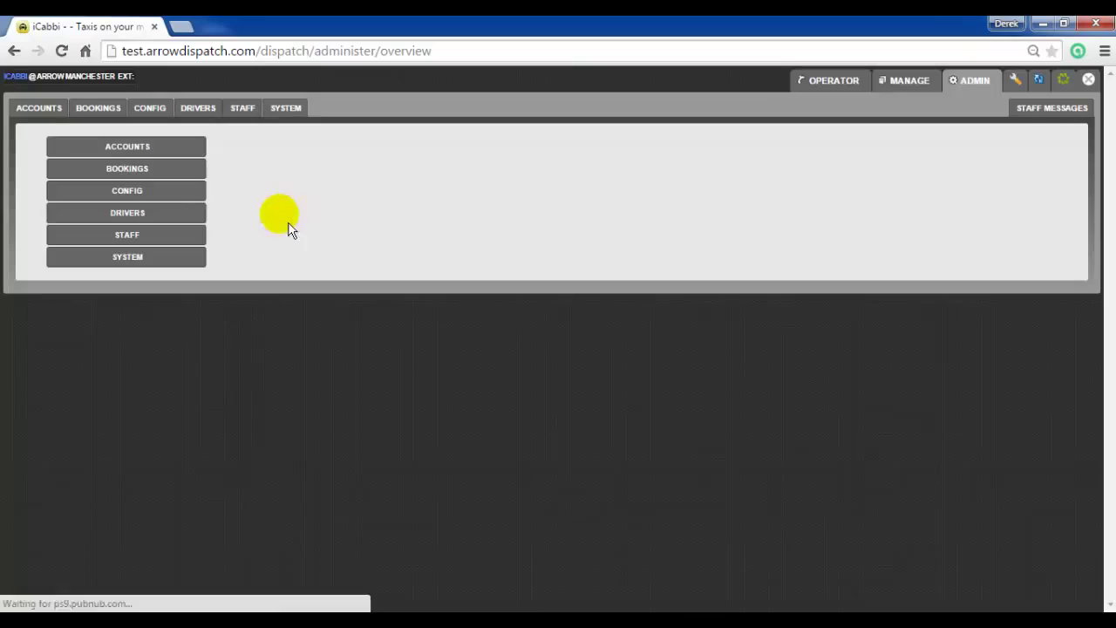
pyautogui.click(181, 170)
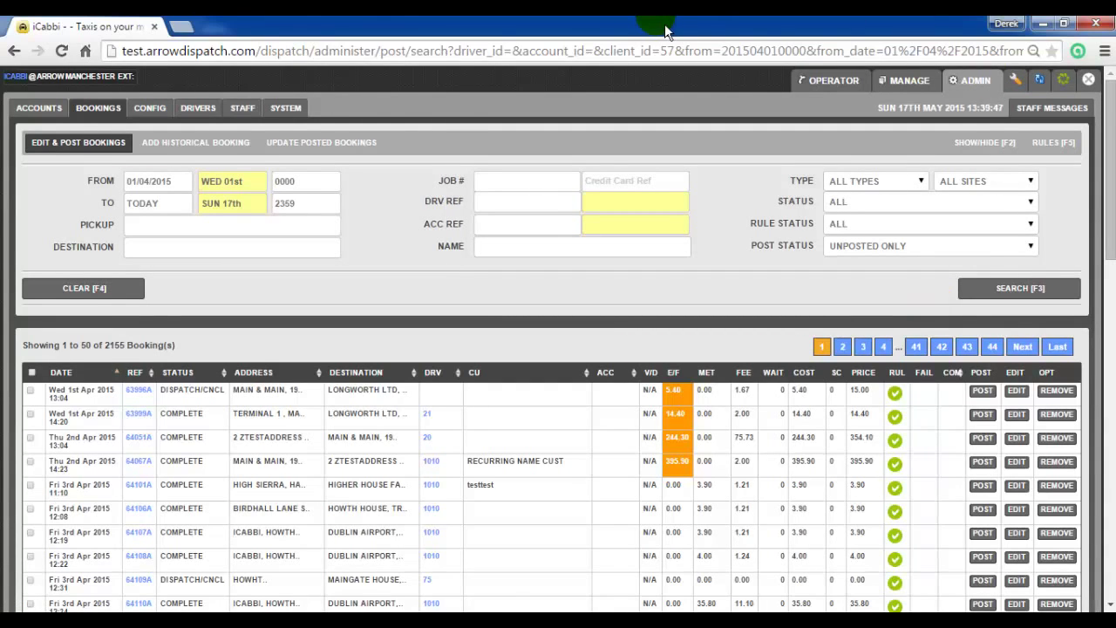
# Step: Move through the cancelled booking rows by keyboard, loading page 2 and stepping down
pyautogui.press('Down')
pyautogui.press('Down')
pyautogui.press('Down')
pyautogui.press('Down')
pyautogui.press('Down')
pyautogui.press('Down')
pyautogui.press('Down')
pyautogui.press('Down')
pyautogui.press('Down')
pyautogui.press('Down')
pyautogui.press('Down')
pyautogui.press('Down')
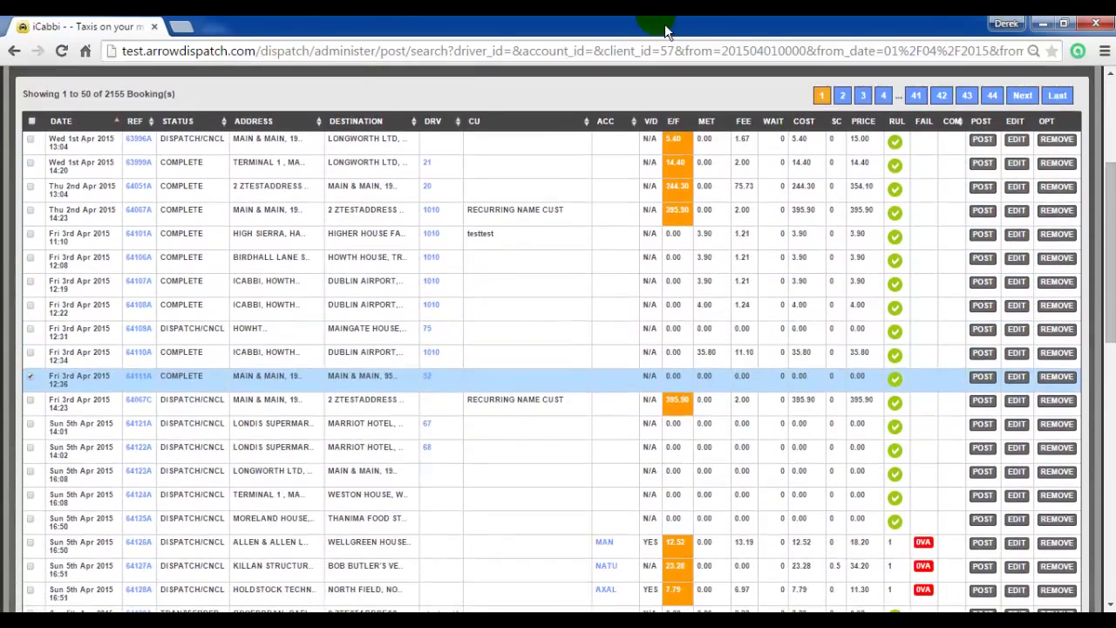
pyautogui.press('Up')
pyautogui.press('Up')
pyautogui.press('Up')
pyautogui.press('Up')
pyautogui.press('Up')
pyautogui.press('Up')
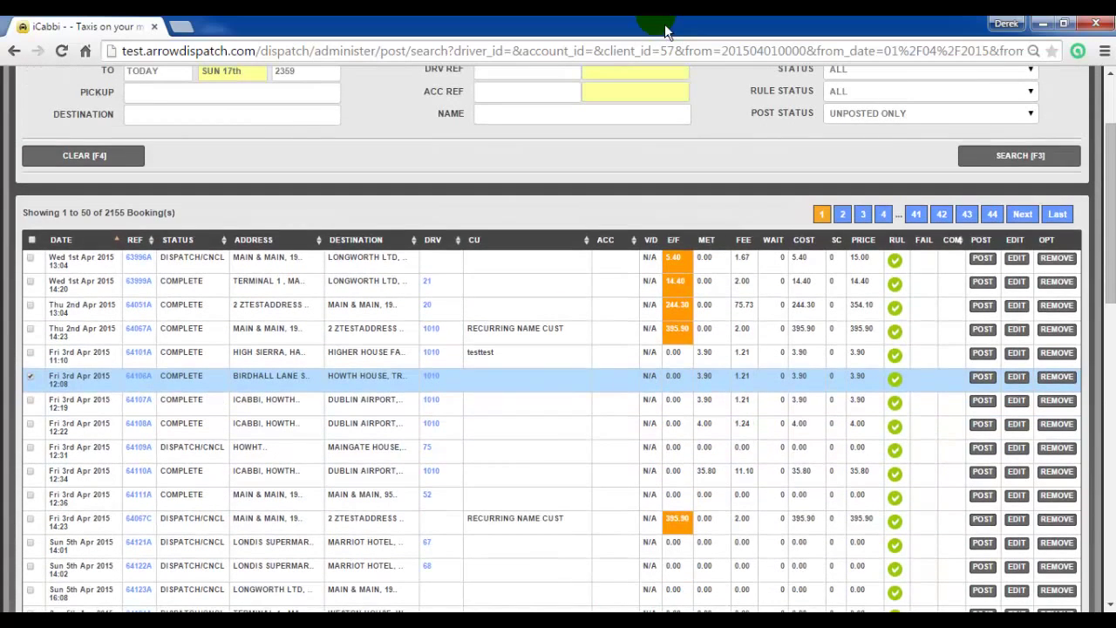
pyautogui.press('Return')
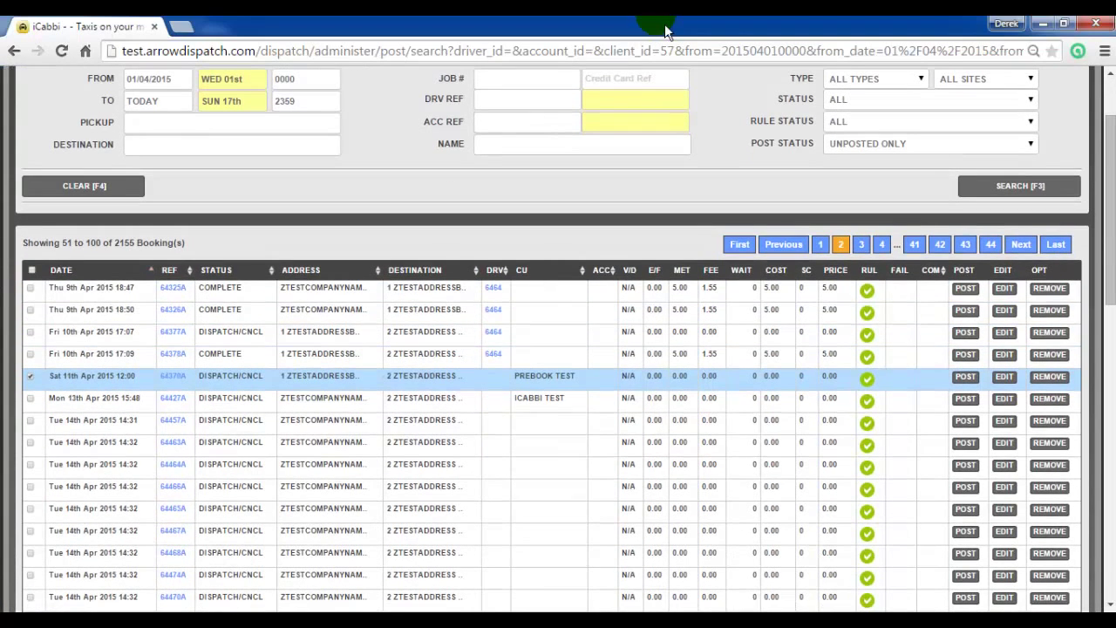
pyautogui.press('Down')
pyautogui.press('Down')
pyautogui.press('Down')
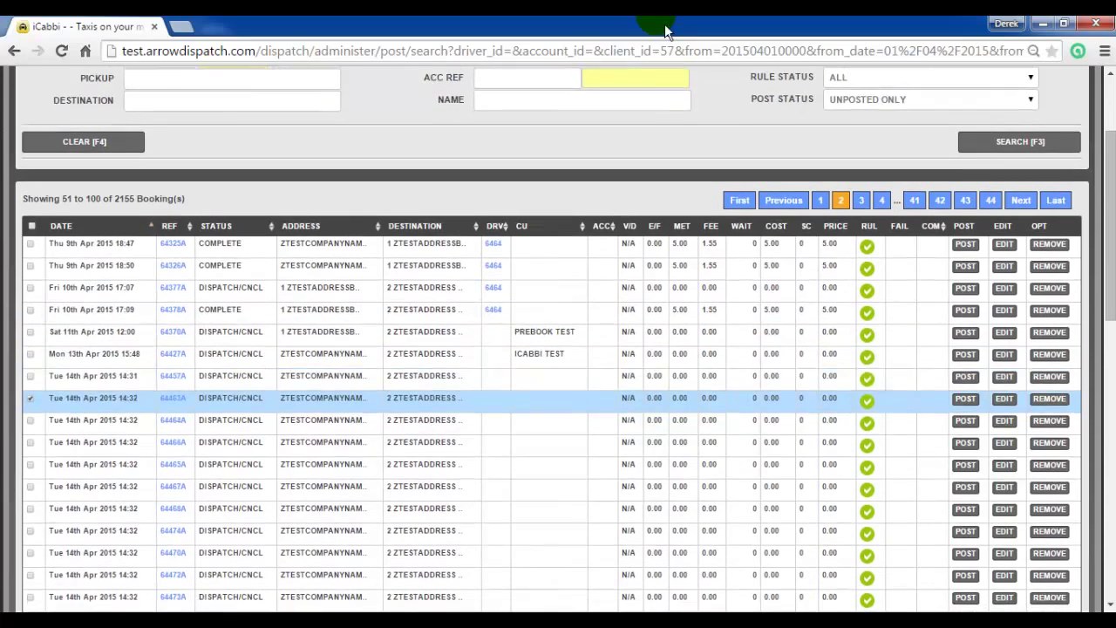
pyautogui.press('Down')
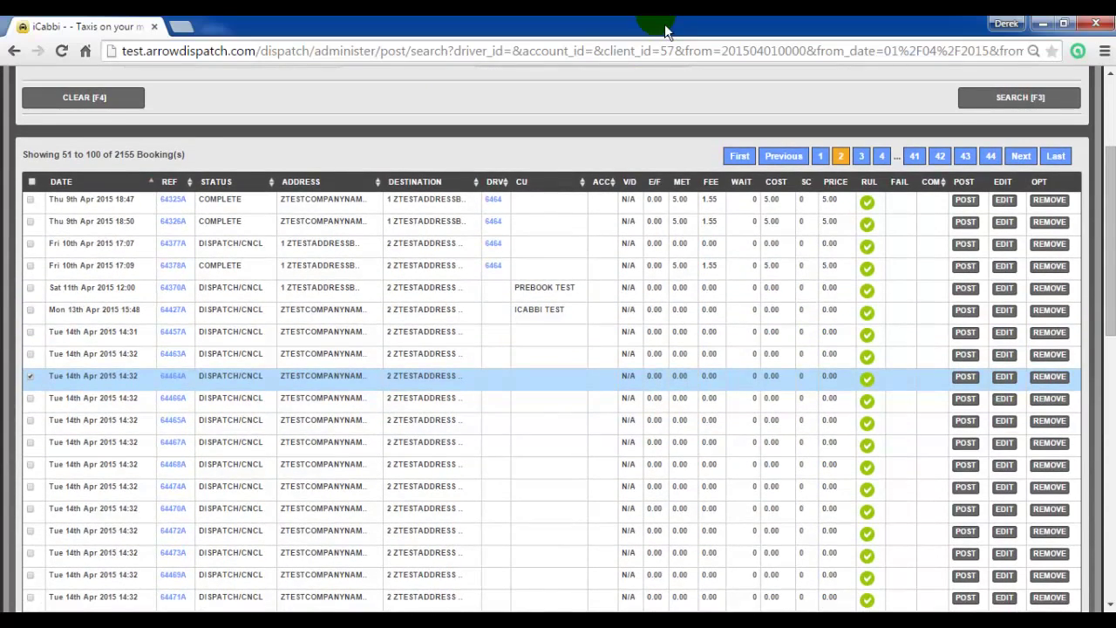
pyautogui.press('Down')
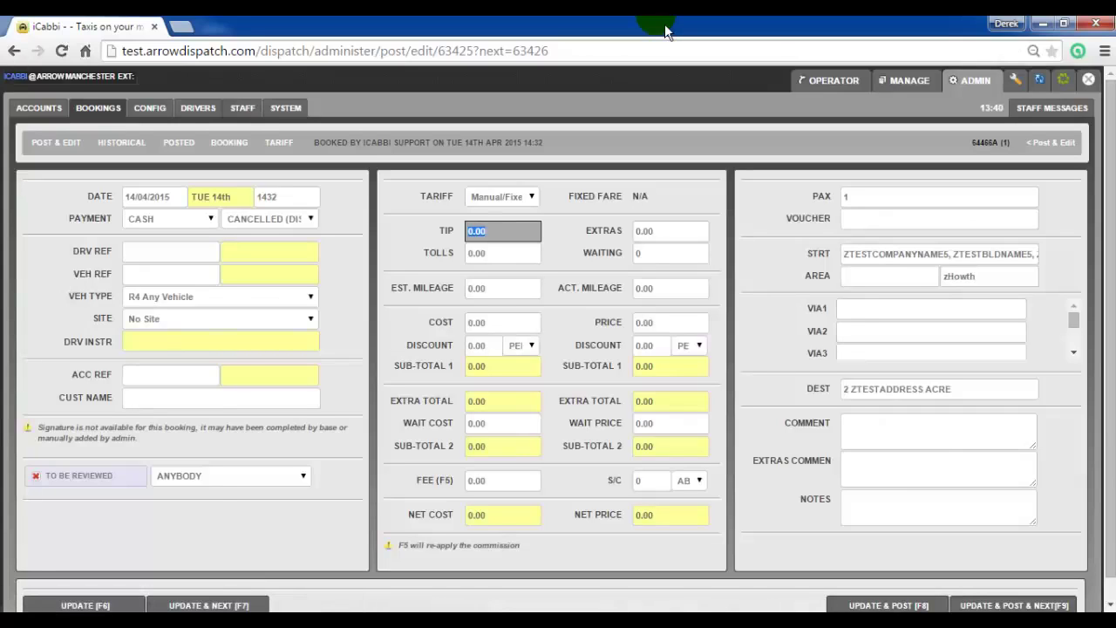
# Step: Return to the booking search results with F7 and confirm removing booking 64465A
pyautogui.press('F7')
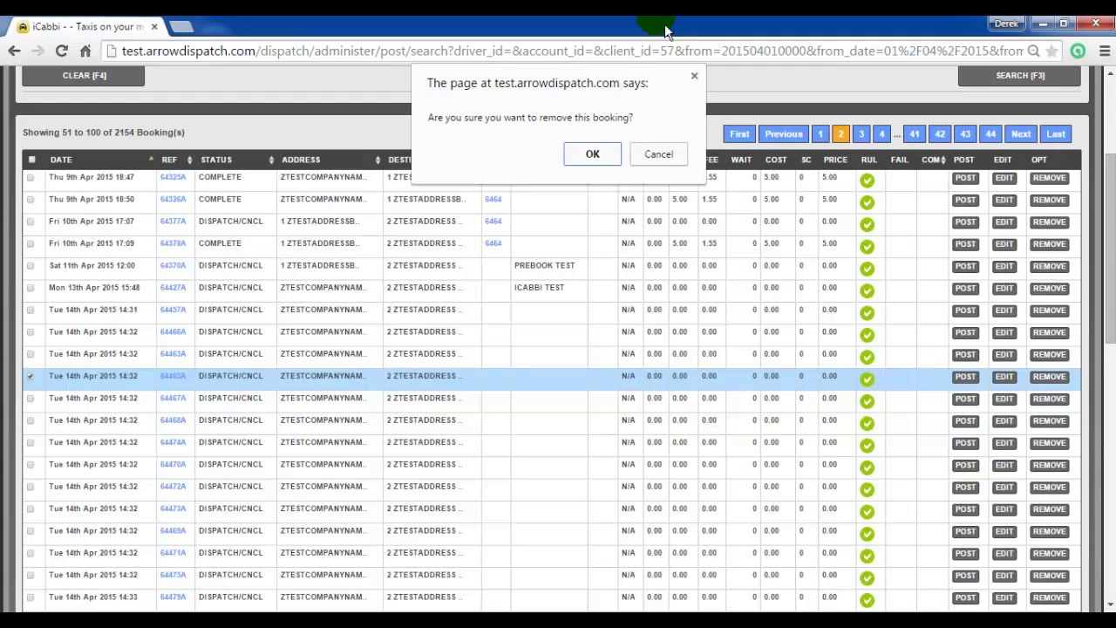
pyautogui.press('Return')
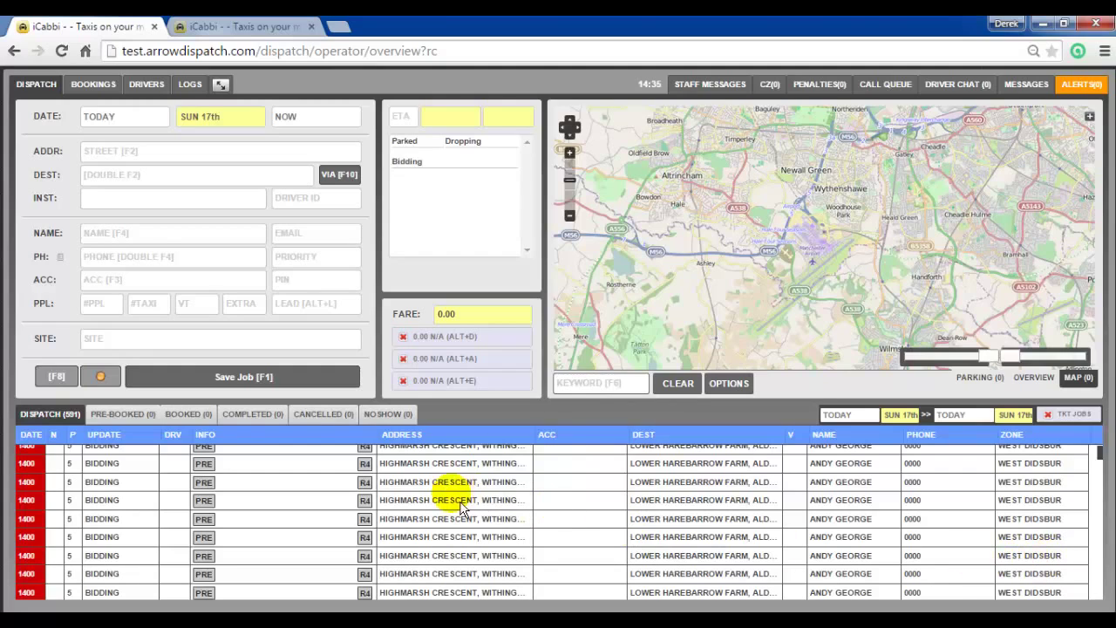
# Step: Check a bidding job's action menu shortcuts, then open the Admin Staff list
pyautogui.rightClick(135, 488)
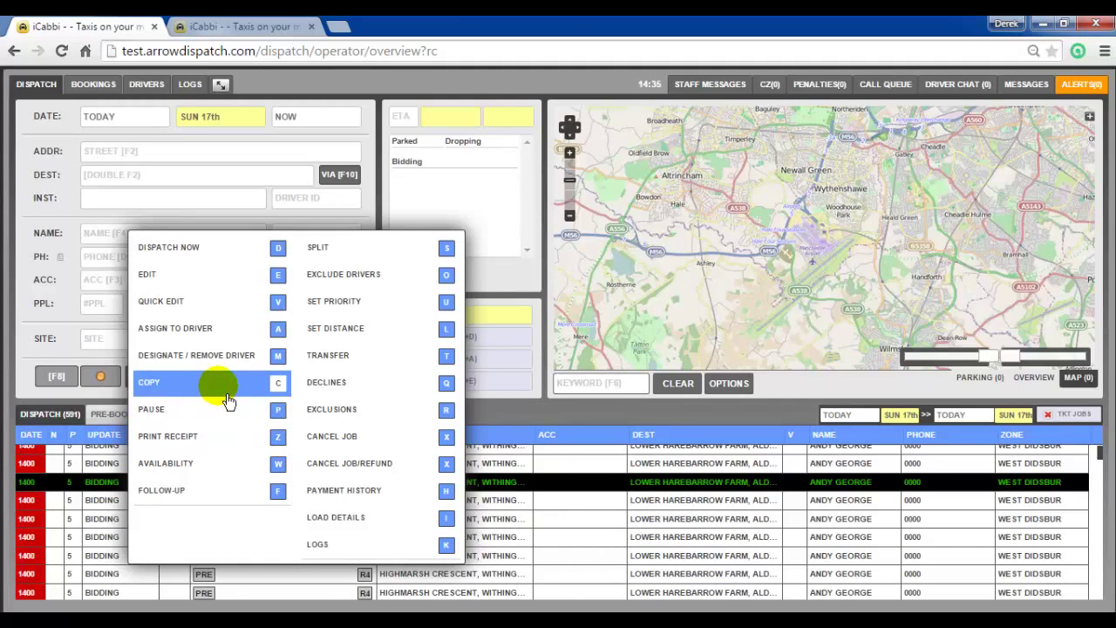
pyautogui.click(249, 29)
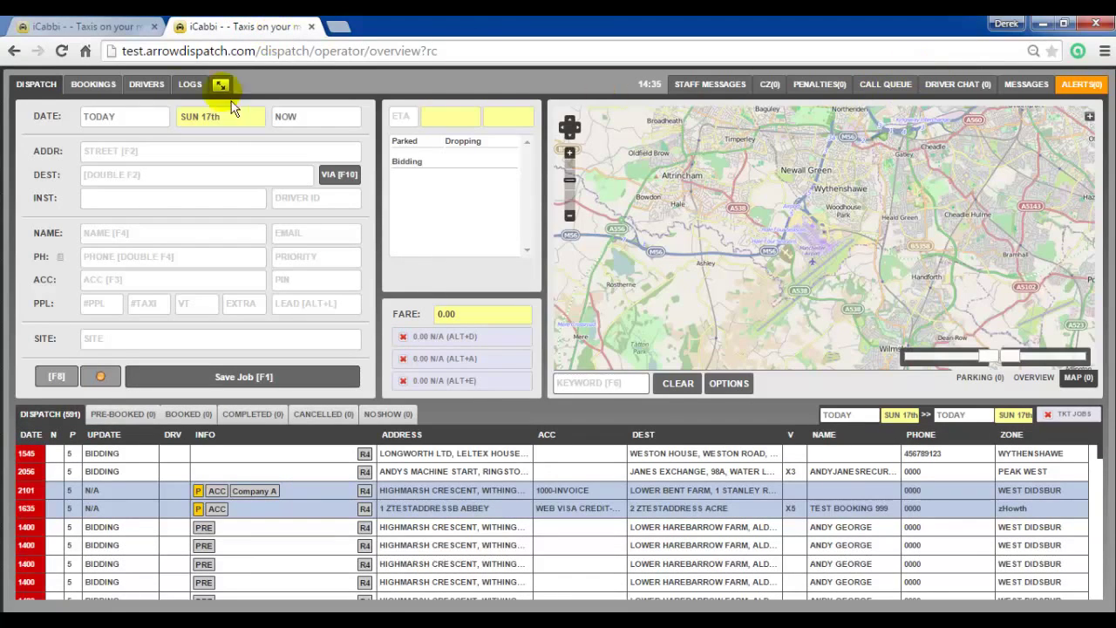
pyautogui.scroll(1, 935, 91)
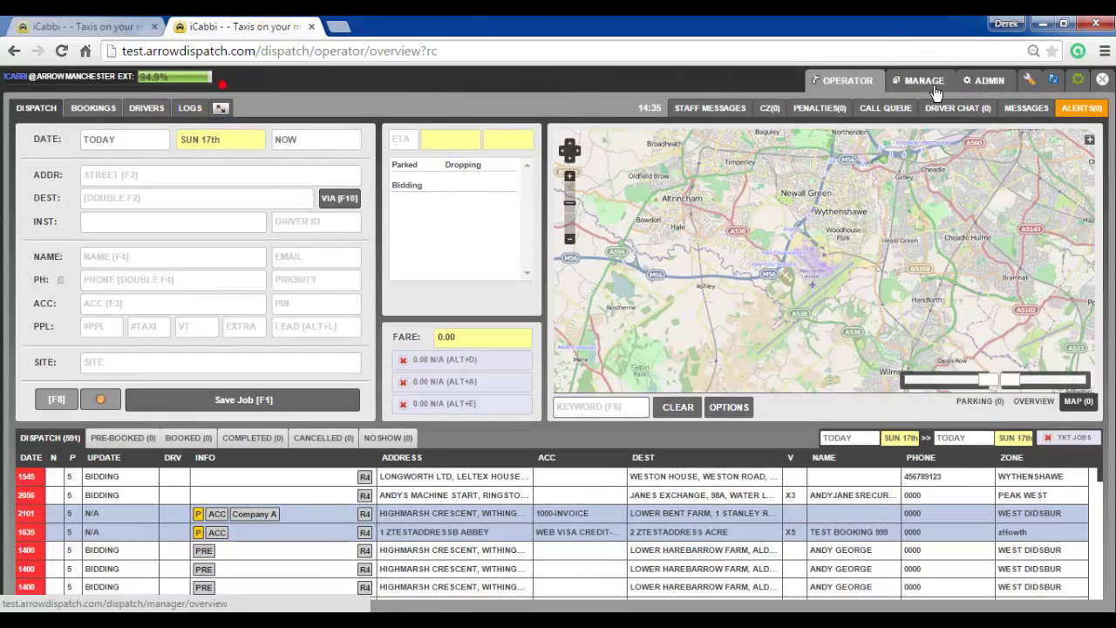
pyautogui.click(989, 86)
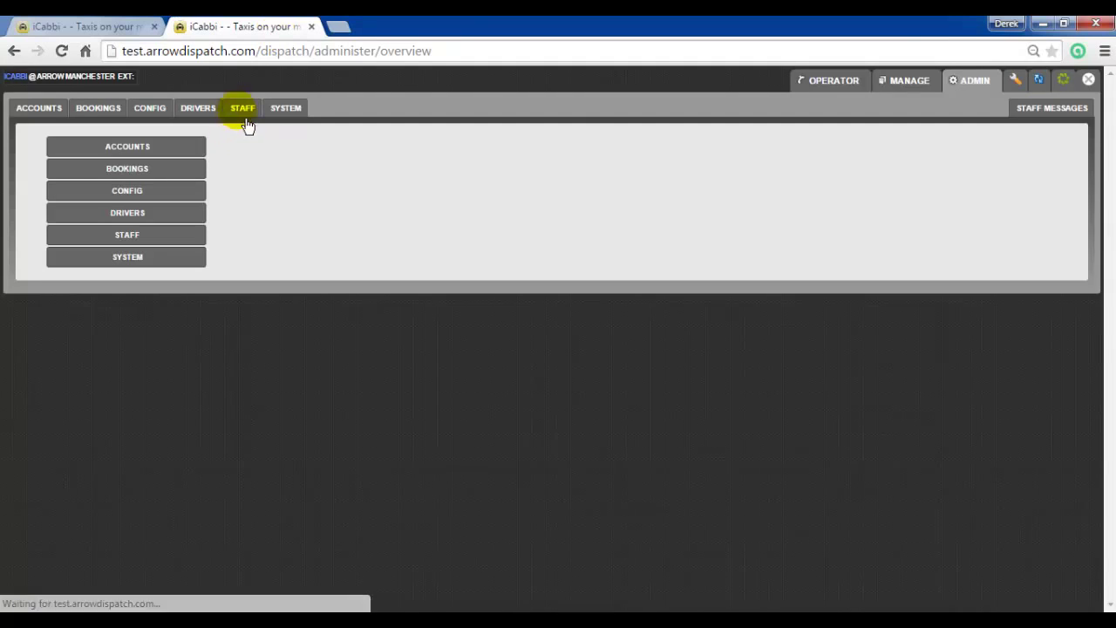
pyautogui.click(244, 109)
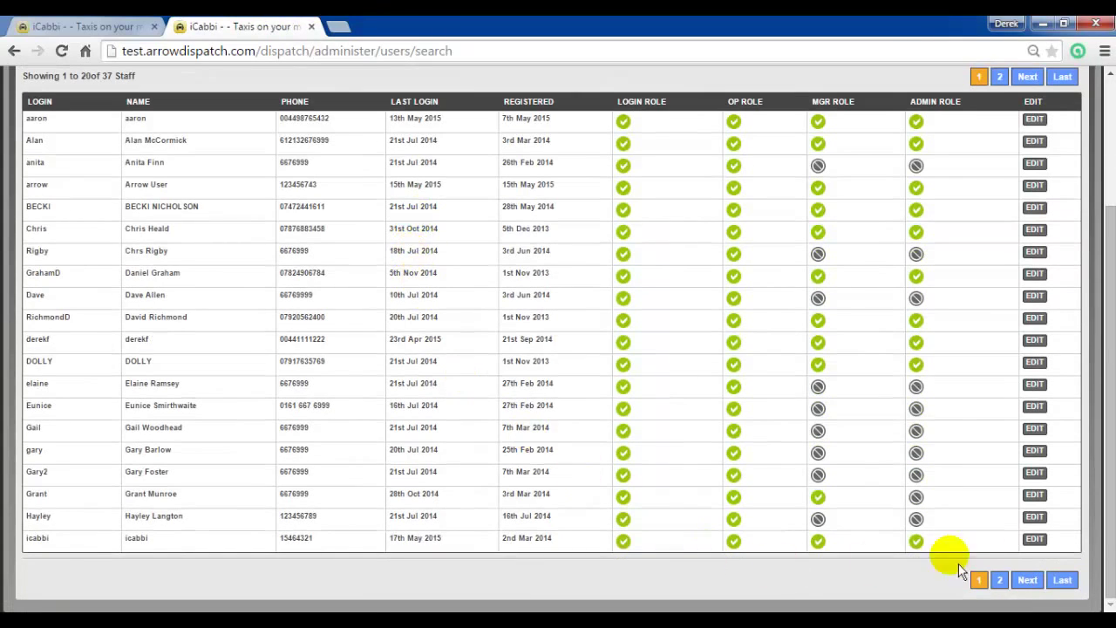
# Step: Untick Booking Controls (Copy) and (Pause) on your own staff account and update it
pyautogui.click(1035, 541)
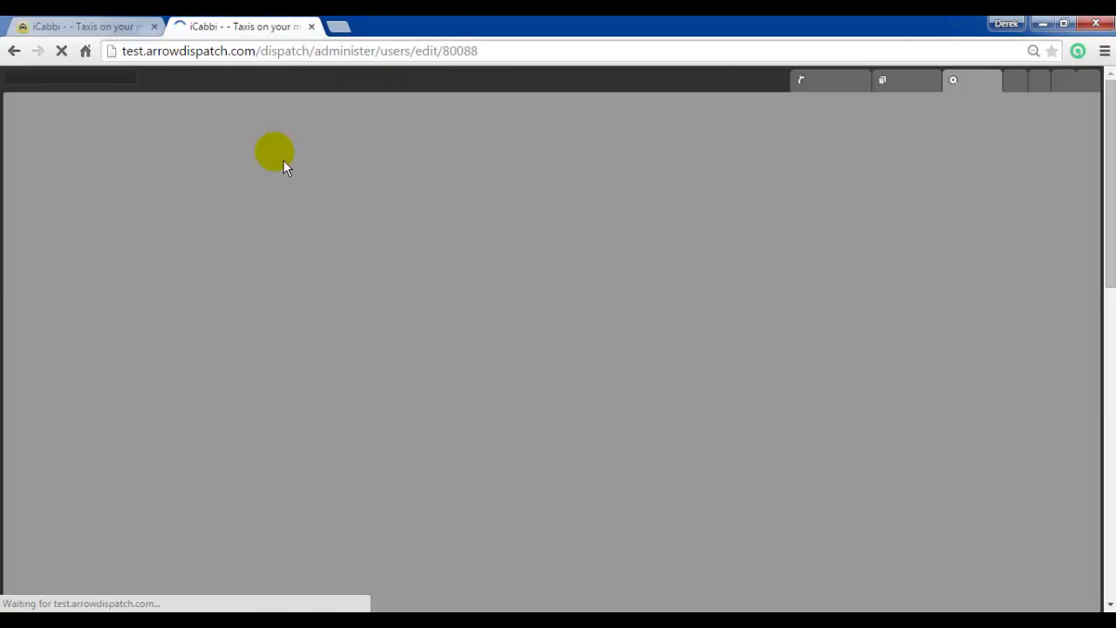
pyautogui.scroll(-5, 11, 319)
pyautogui.scroll(4, 8, 314)
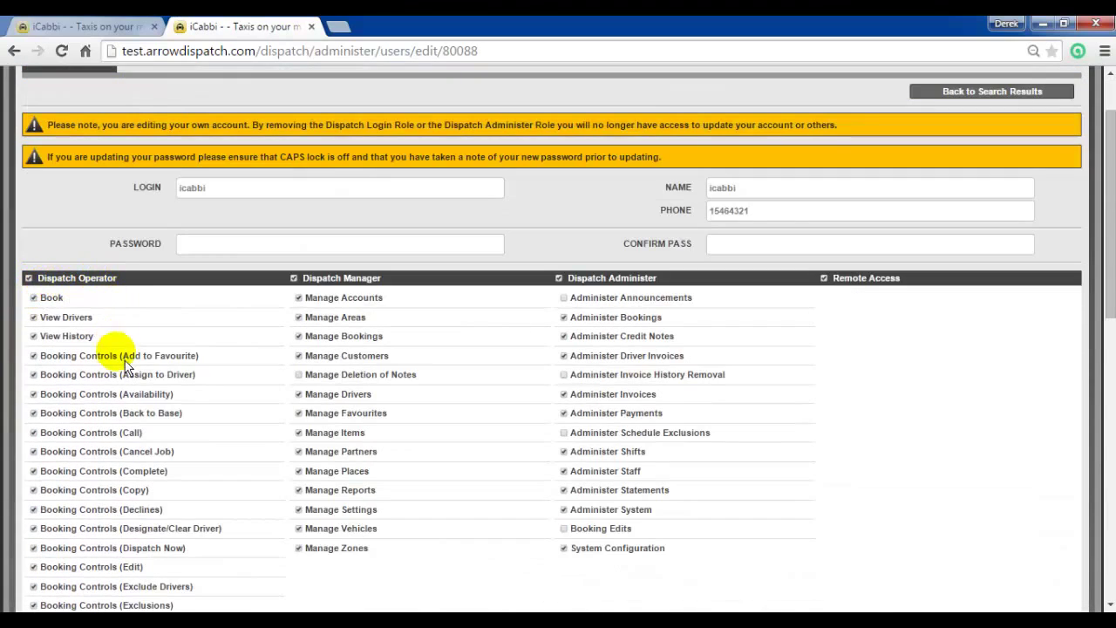
pyautogui.scroll(-3, 109, 359)
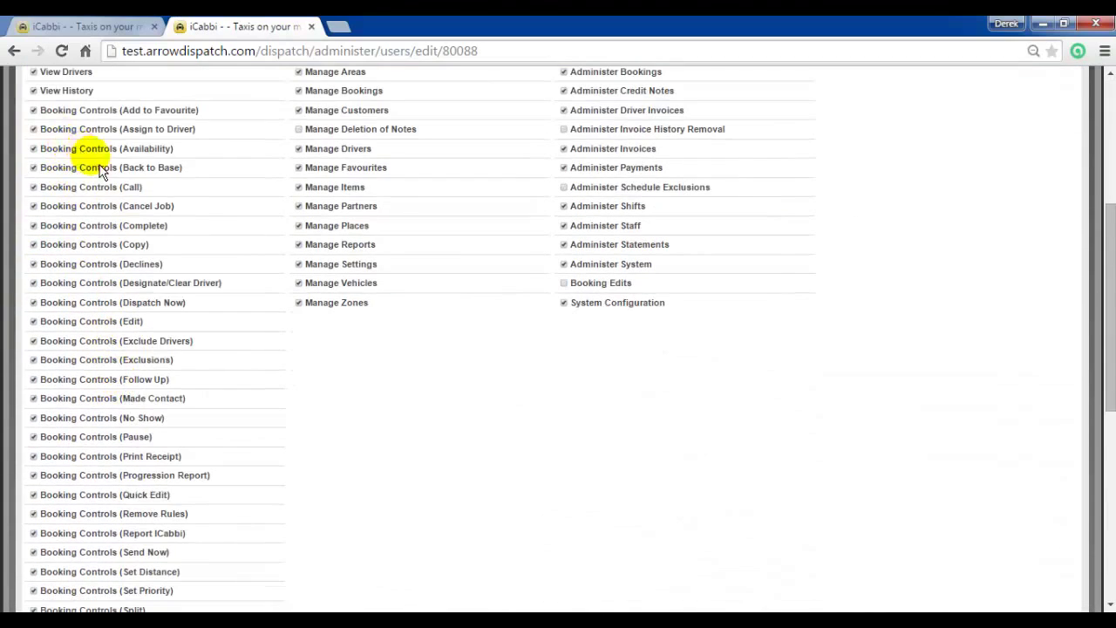
pyautogui.scroll(-1, 100, 475)
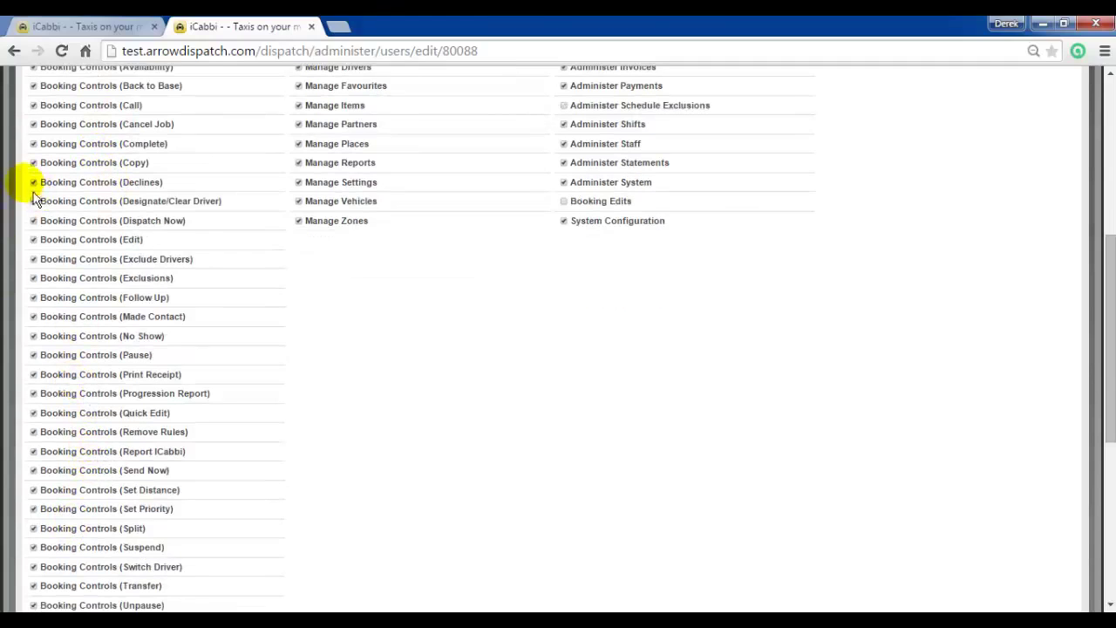
pyautogui.click(33, 163)
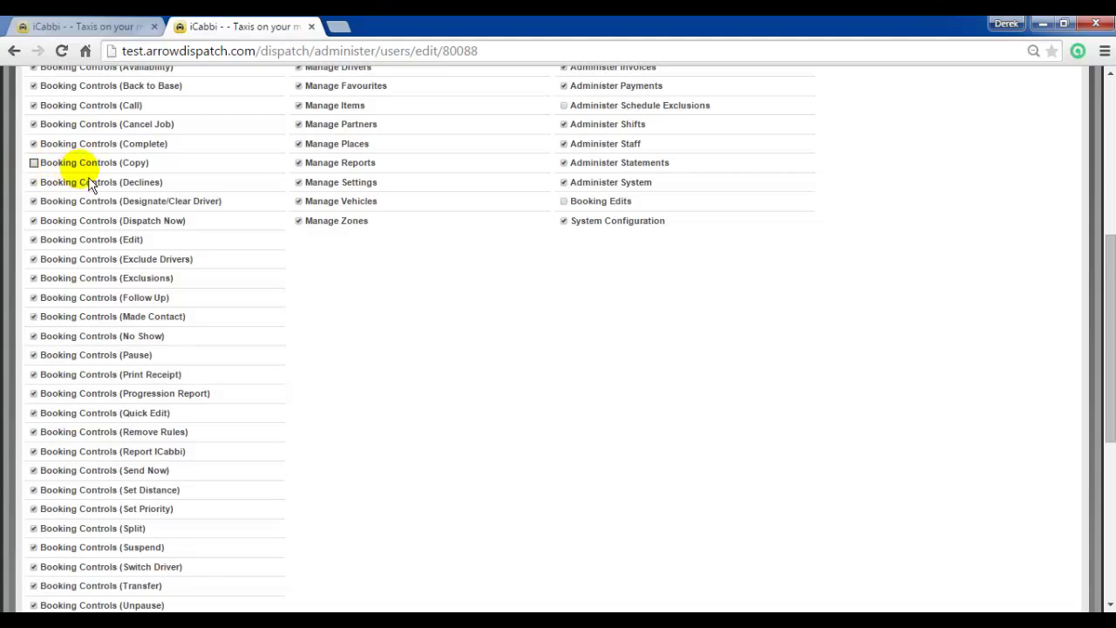
pyautogui.scroll(-1, 75, 279)
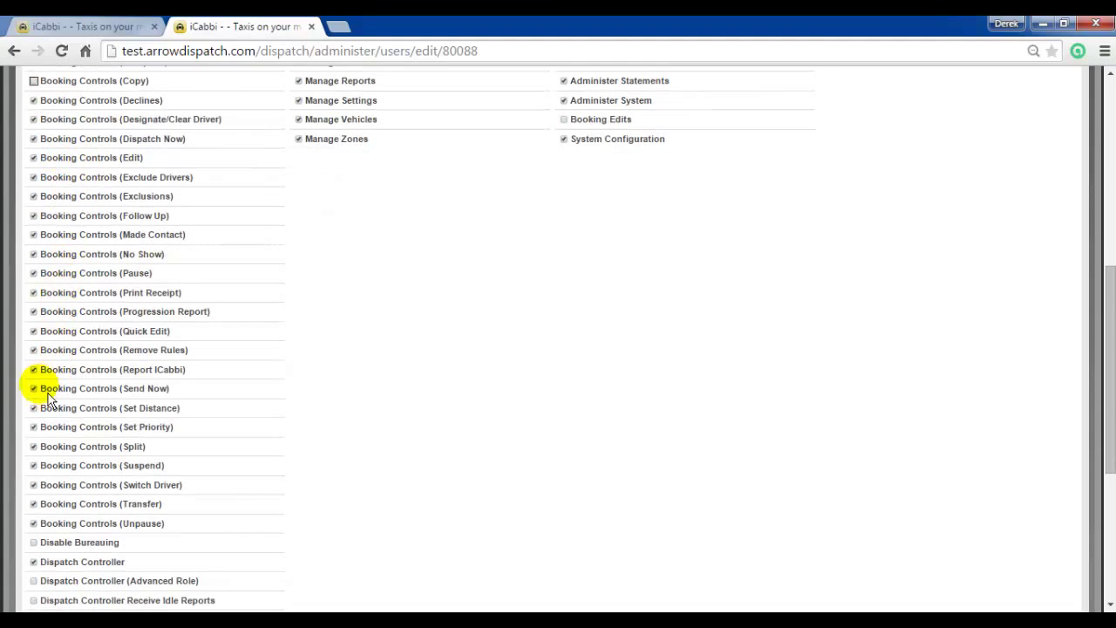
pyautogui.click(33, 274)
pyautogui.scroll(-2, 120, 331)
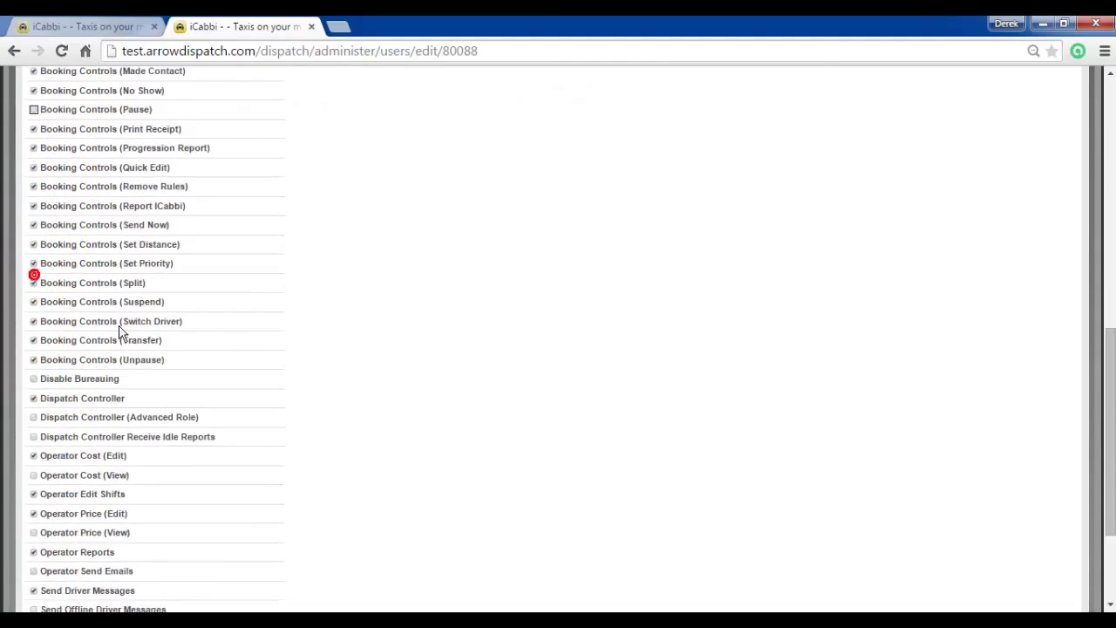
pyautogui.scroll(-2, 120, 331)
pyautogui.click(993, 584)
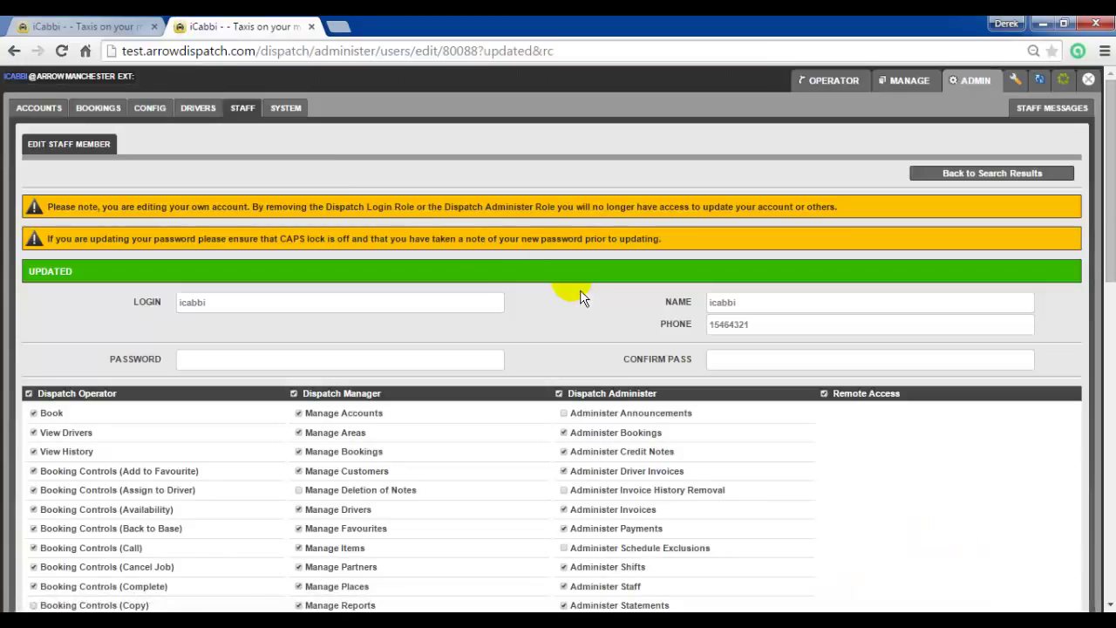
# Step: Reload the dispatch tab and confirm a job's action menu lacks Copy and Pause
pyautogui.click(96, 33)
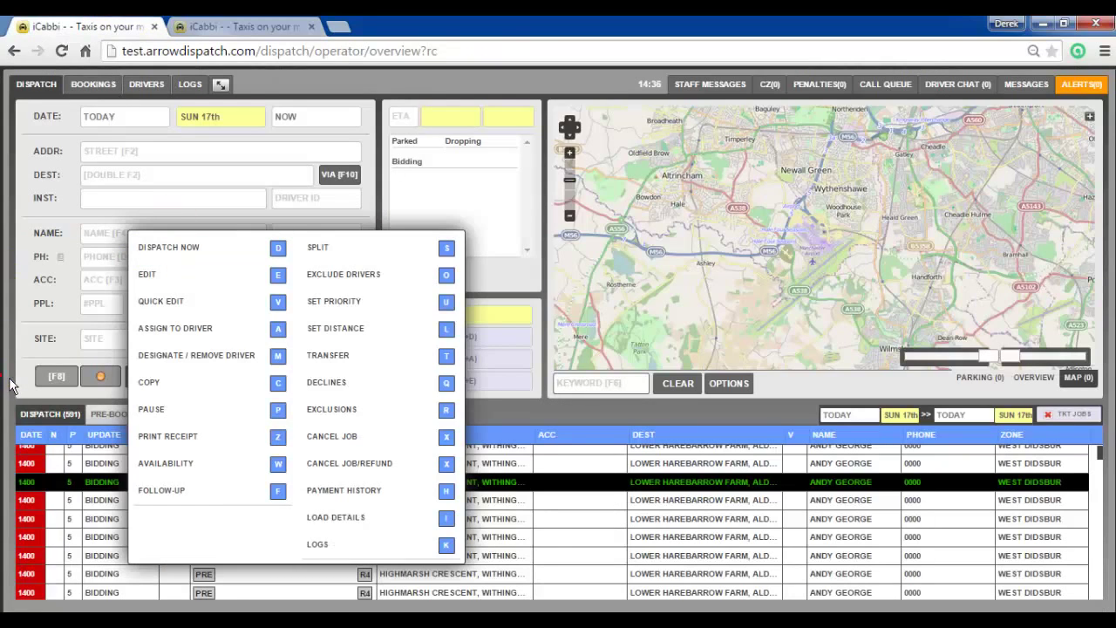
pyautogui.click(65, 517)
pyautogui.click(84, 91)
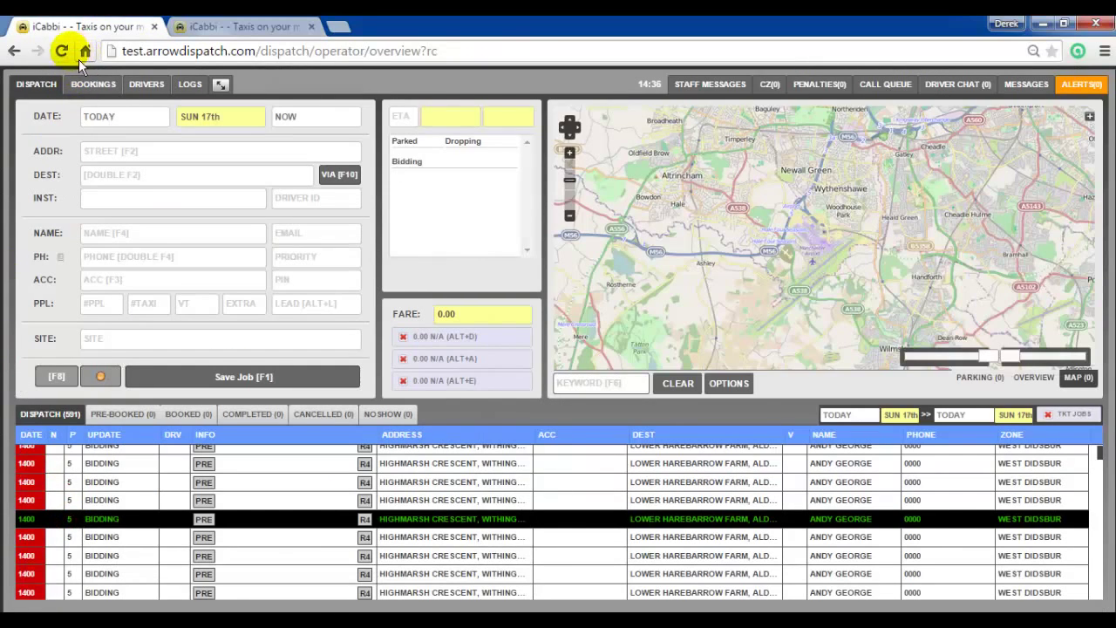
pyautogui.click(61, 51)
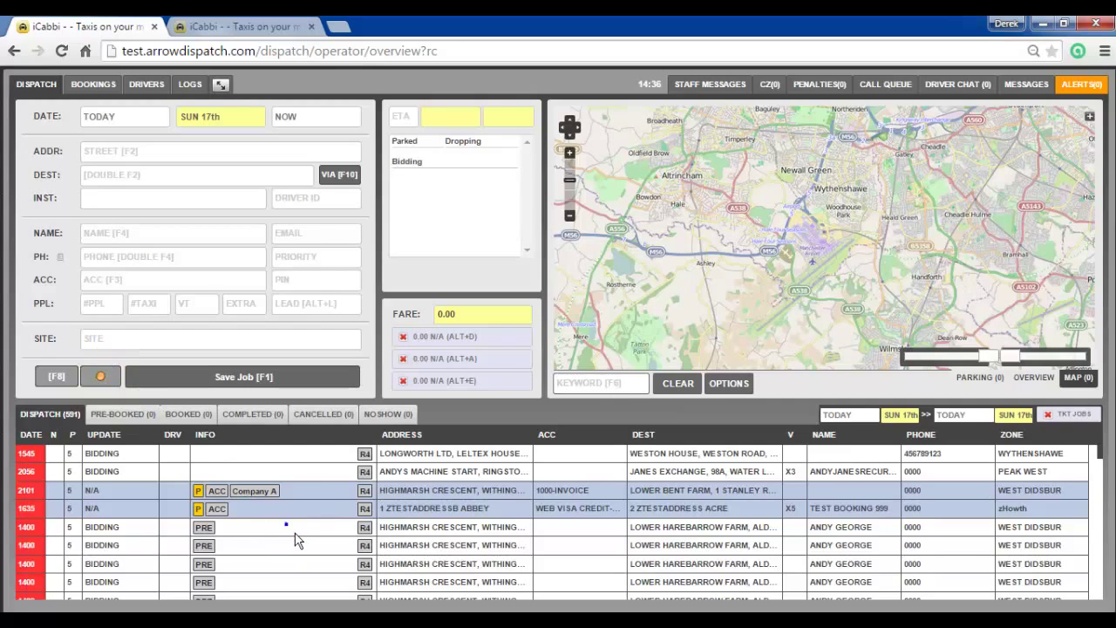
pyautogui.rightClick(295, 533)
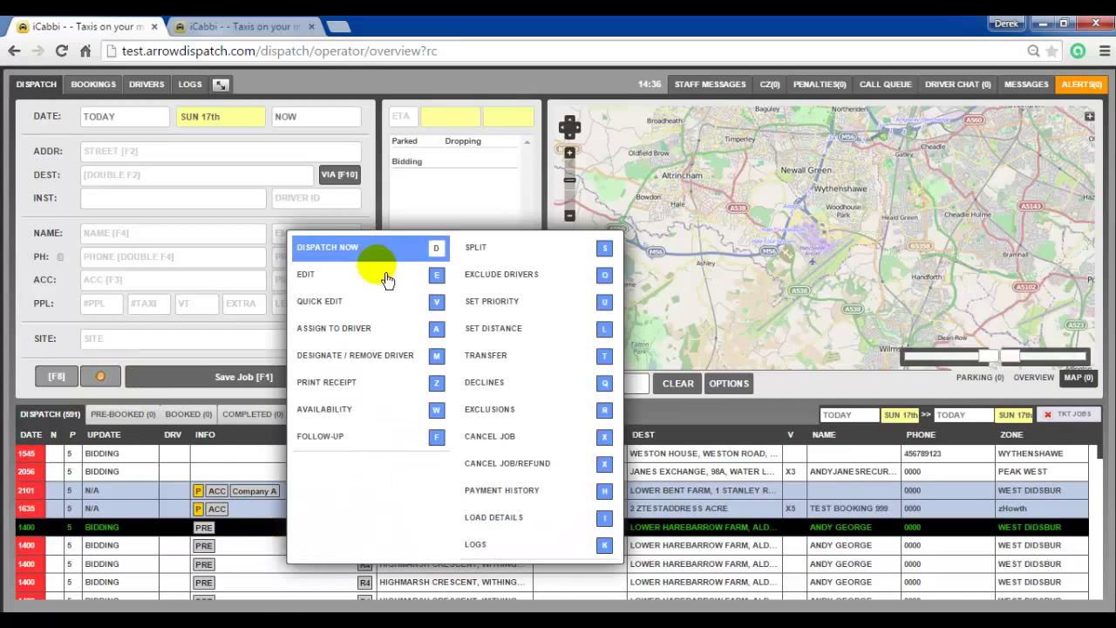
pyautogui.click(250, 506)
pyautogui.click(256, 526)
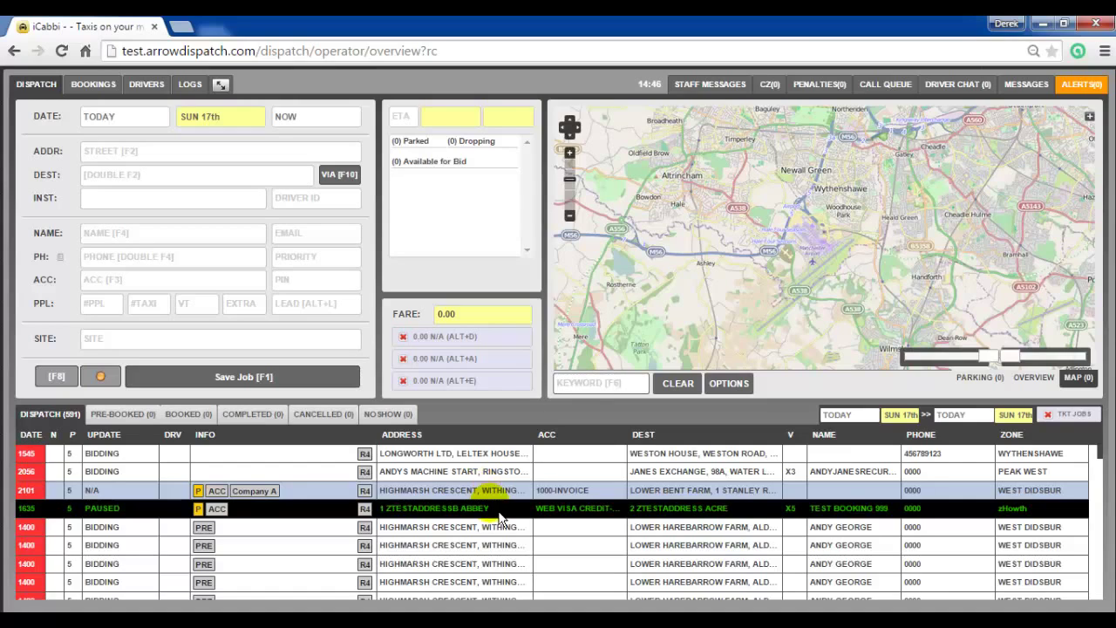
# Step: Edit the 1635 job, move Weston House to via row 2, and save the booking
pyautogui.rightClick(778, 527)
pyautogui.click(796, 247)
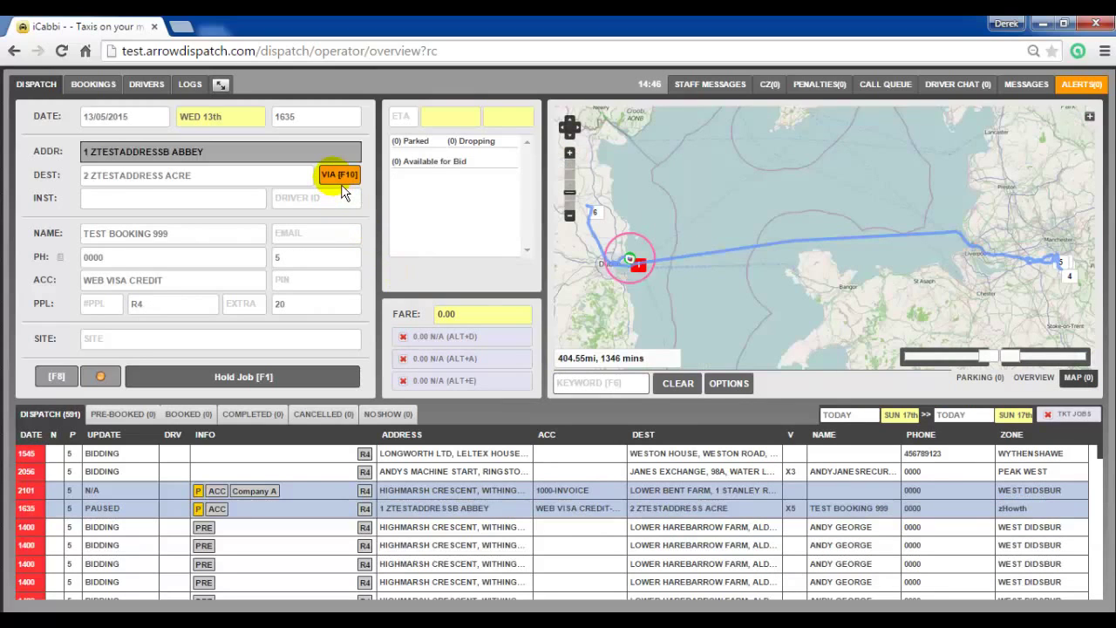
pyautogui.click(341, 184)
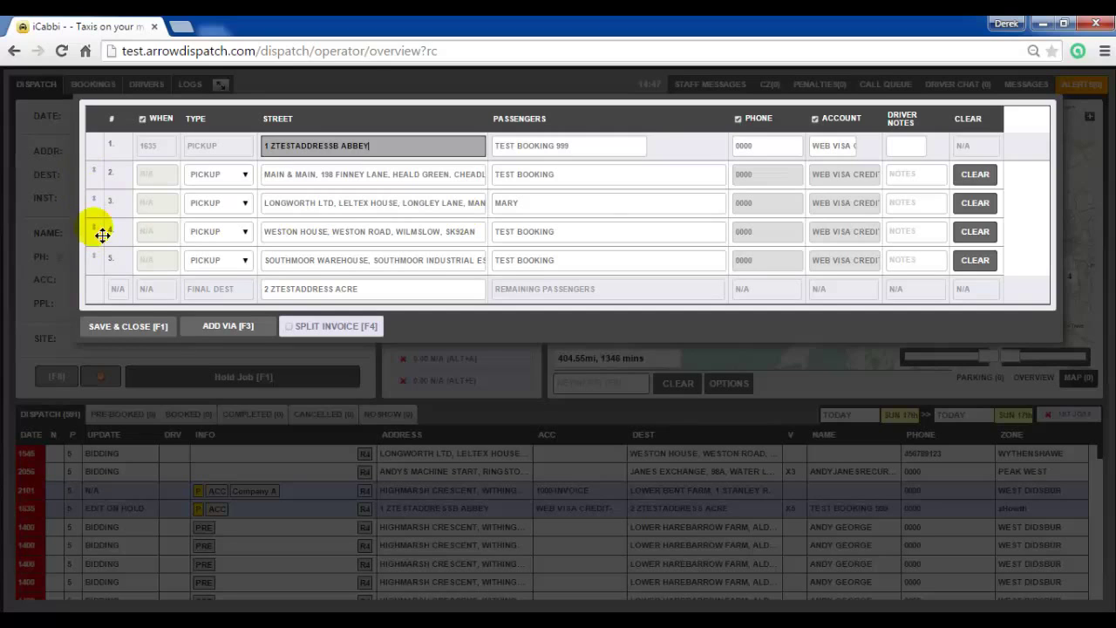
pyautogui.moveTo(100, 227); pyautogui.dragTo(95, 174)
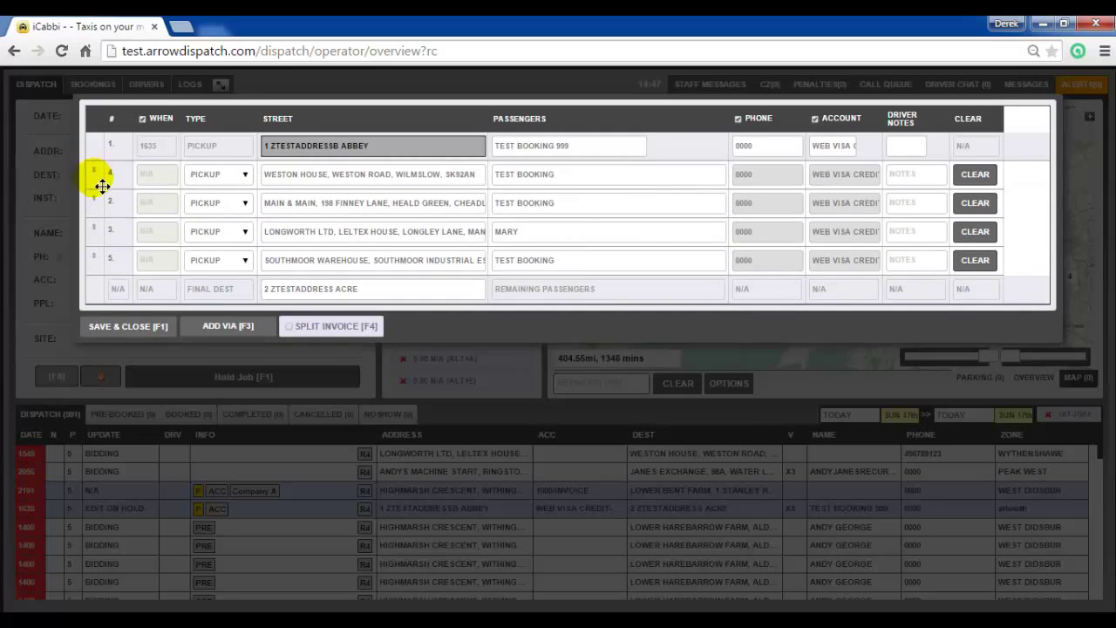
pyautogui.click(115, 328)
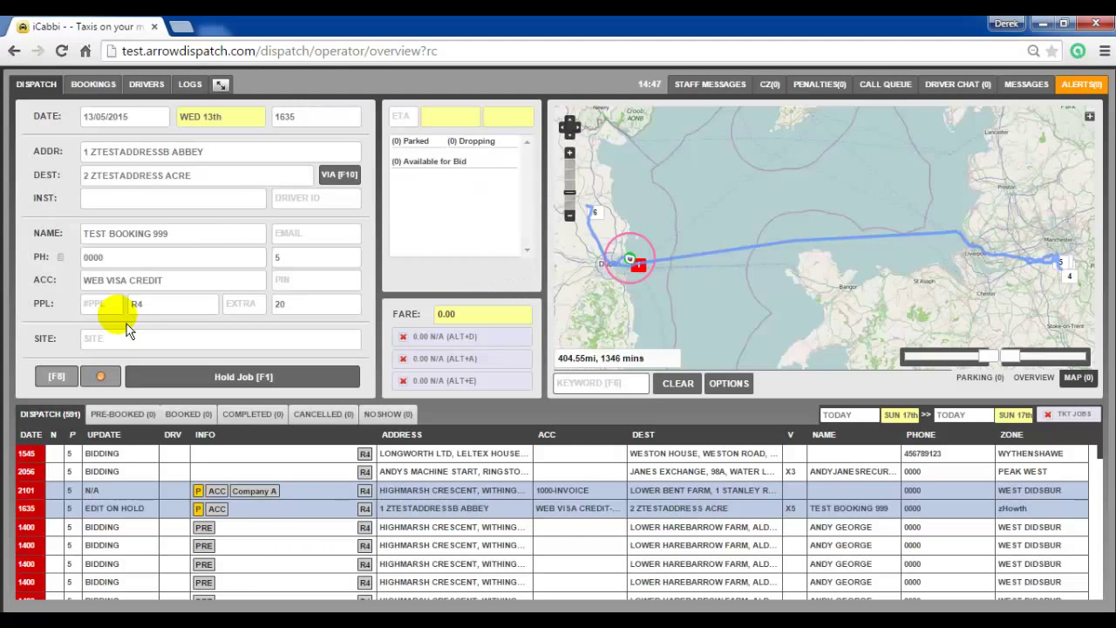
pyautogui.press('F1')
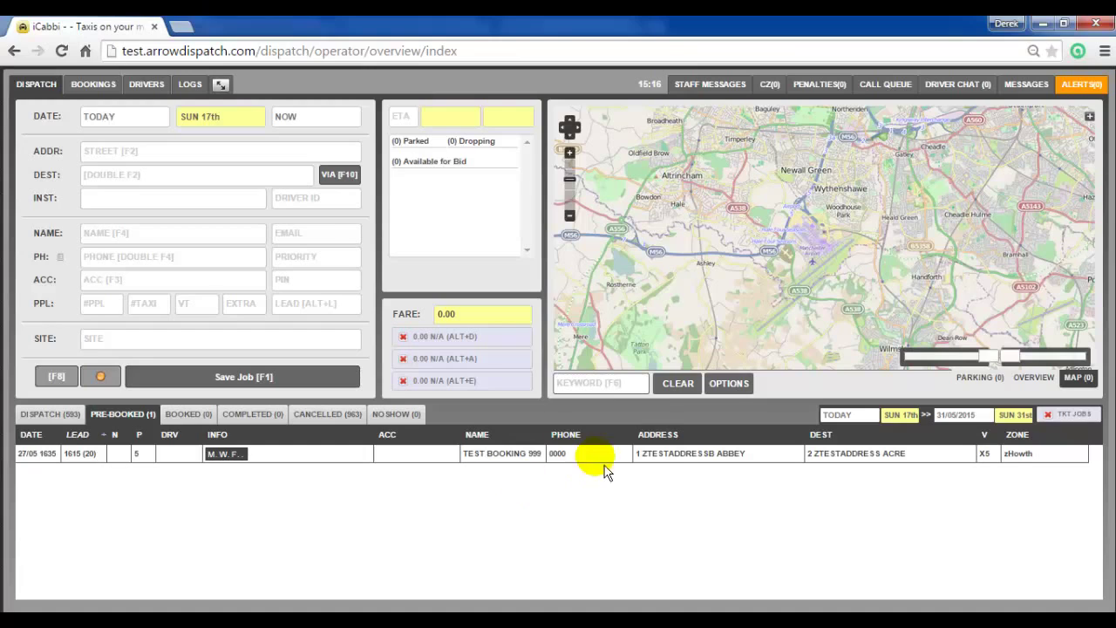
# Step: Open TEST BOOKING 999 for editing, dismiss the recurring notice, and show its via stops
pyautogui.rightClick(679, 466)
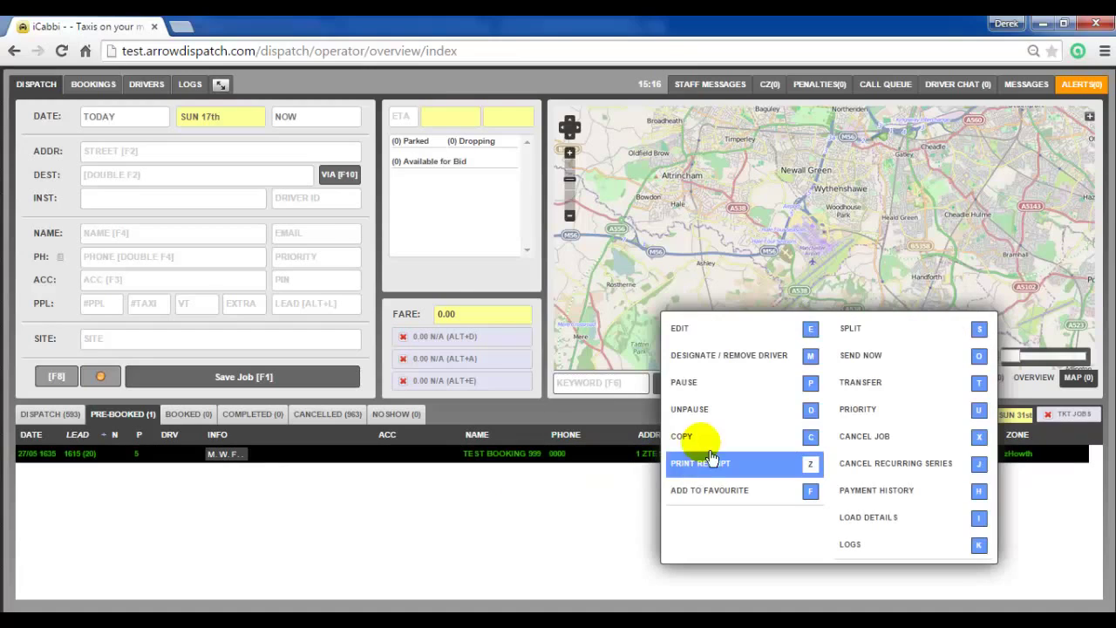
pyautogui.click(750, 326)
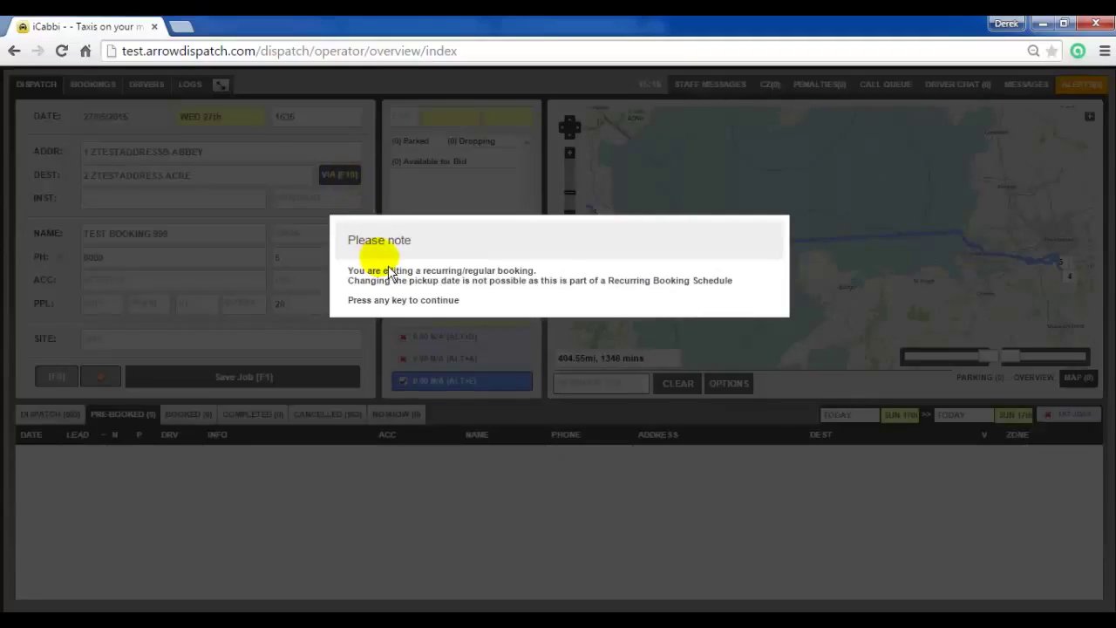
pyautogui.press('Return')
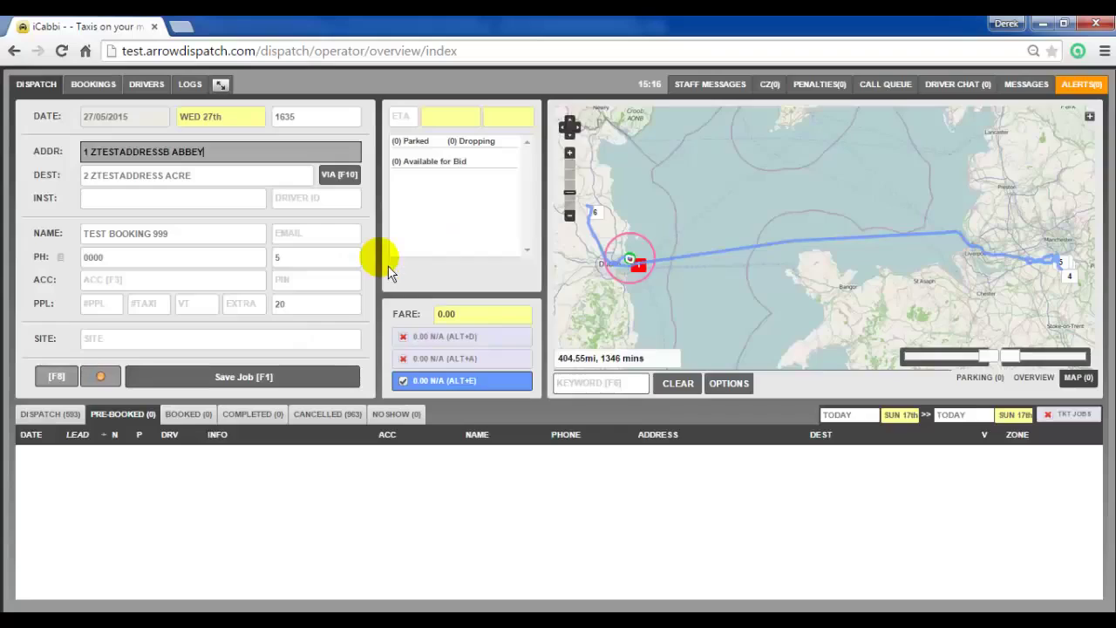
pyautogui.click(348, 179)
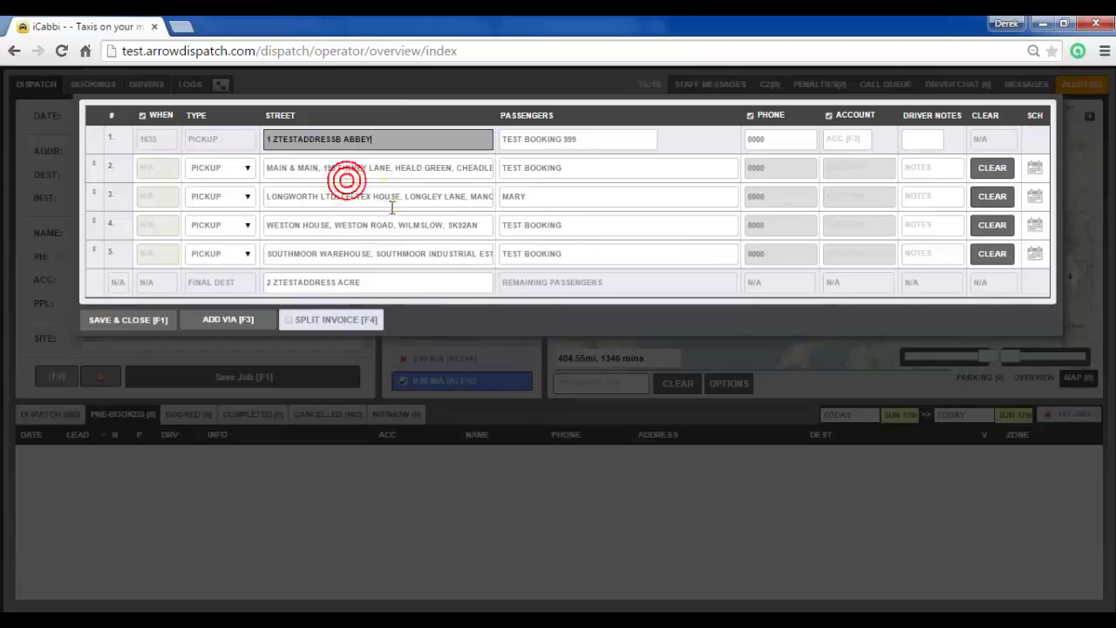
# Step: Schedule the third stop, Longworth Ltd, for 13 May and save the via stops
pyautogui.click(1039, 207)
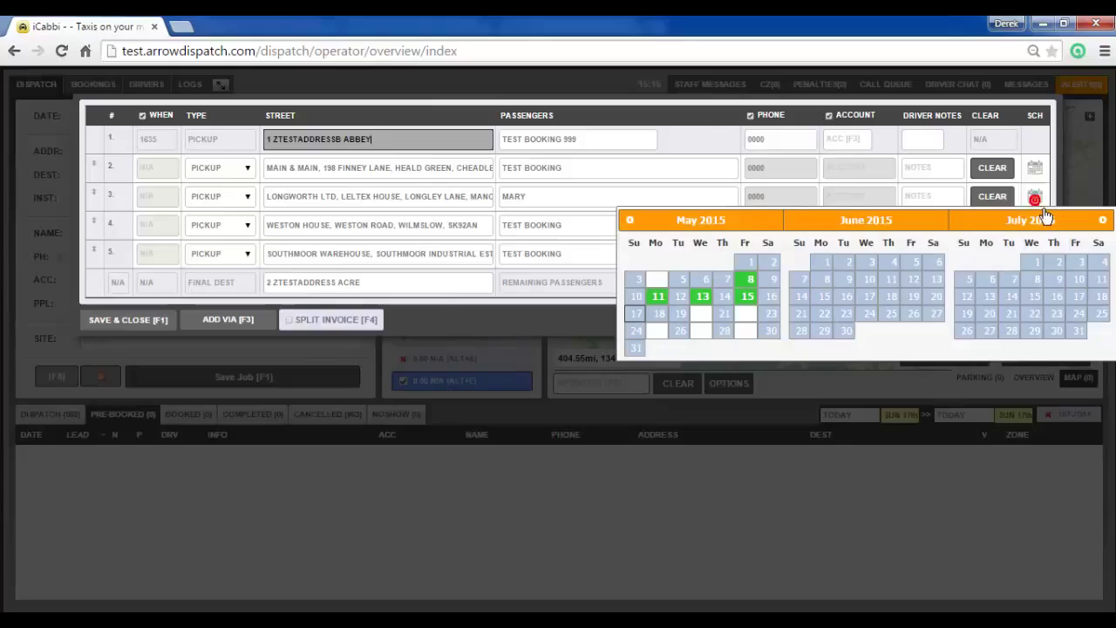
pyautogui.click(703, 299)
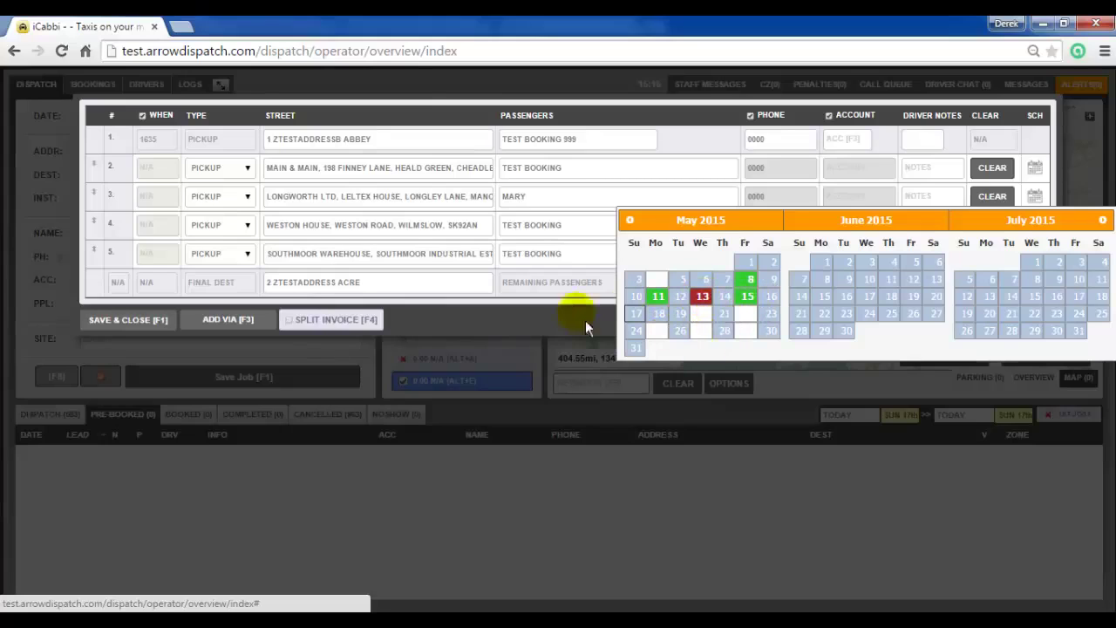
pyautogui.click(552, 324)
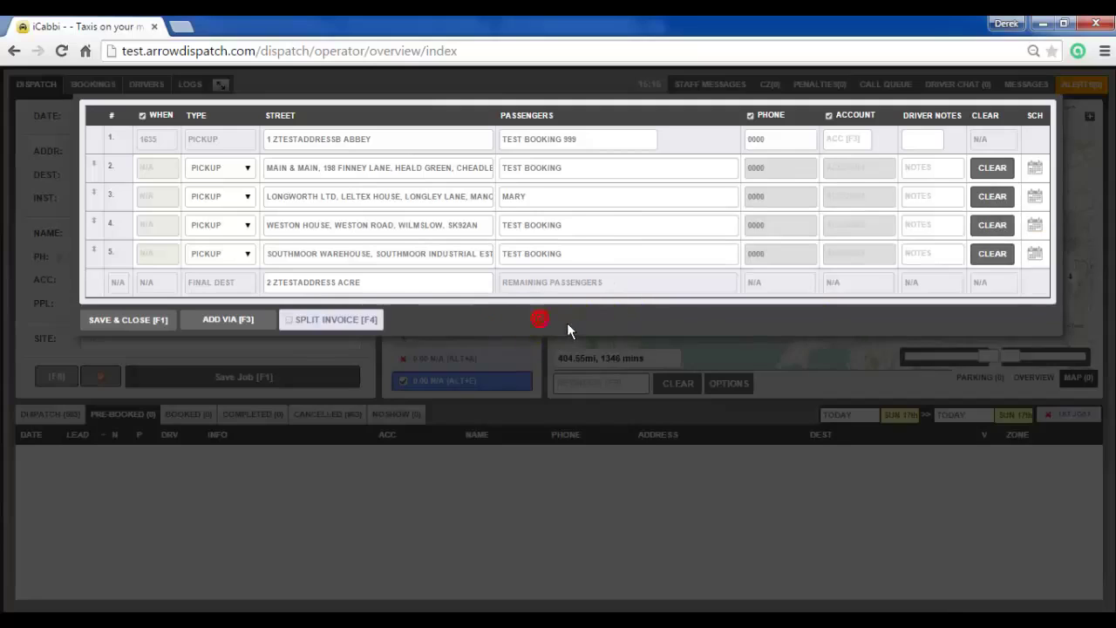
pyautogui.click(129, 332)
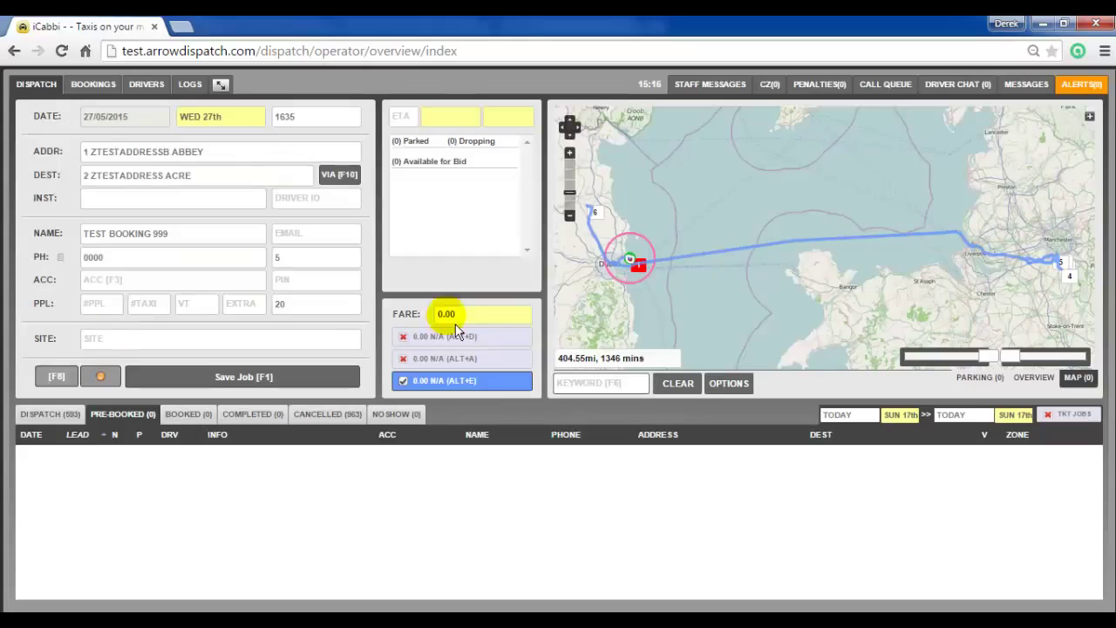
# Step: Save the booking with F1 and apply the change to all recurring bookings
pyautogui.click(244, 185)
pyautogui.press('F1')
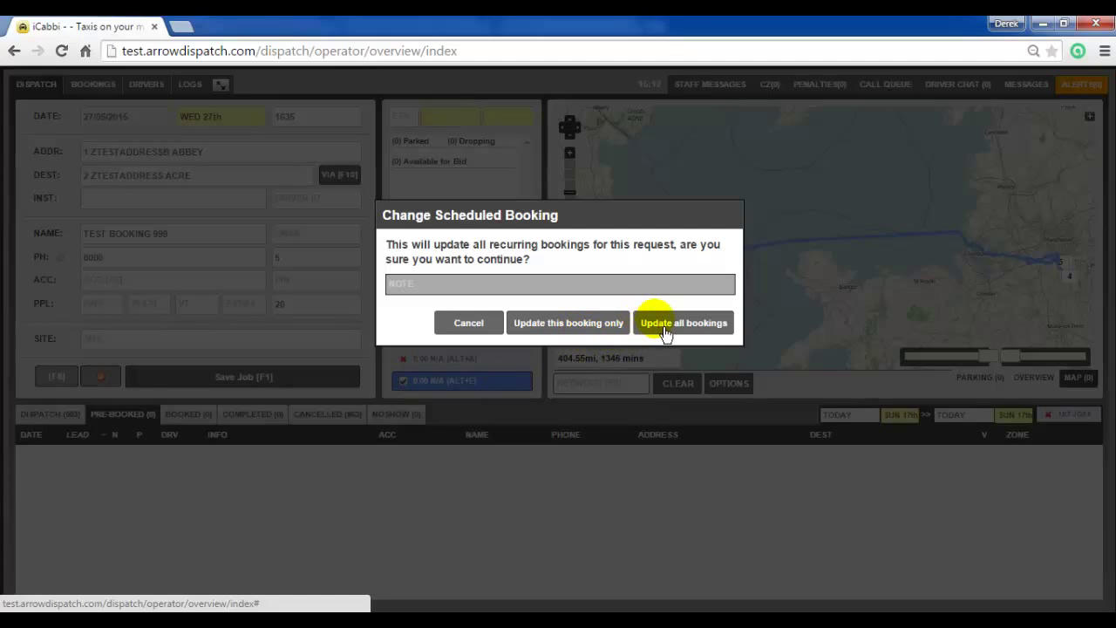
pyautogui.click(667, 330)
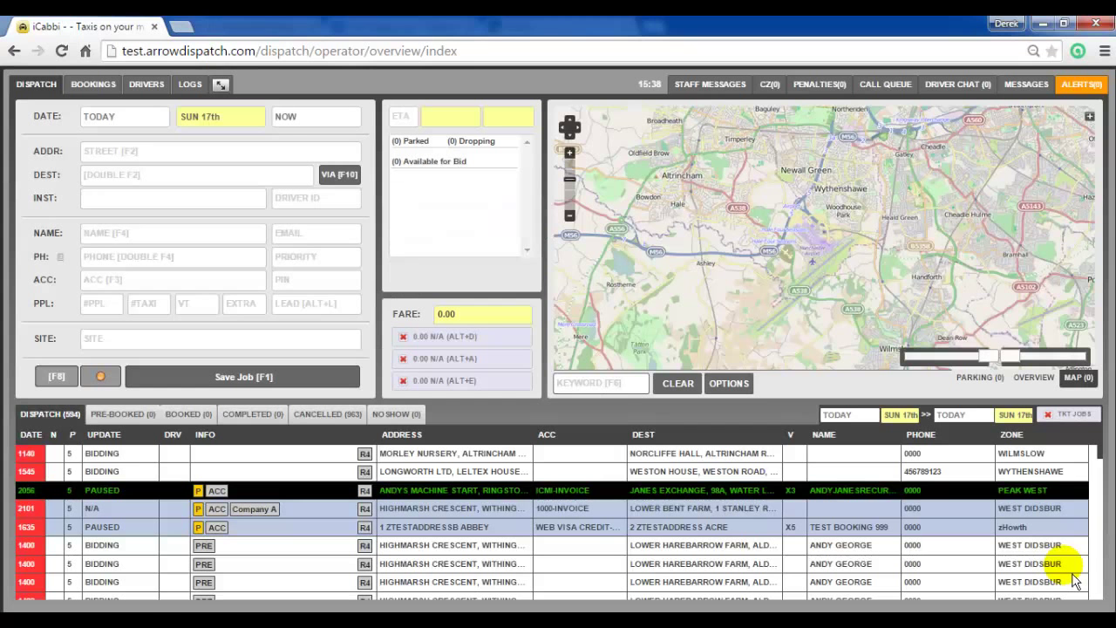
# Step: Open the paused Andys Machine Start job's via stops and enable Split Invoice
pyautogui.rightClick(583, 508)
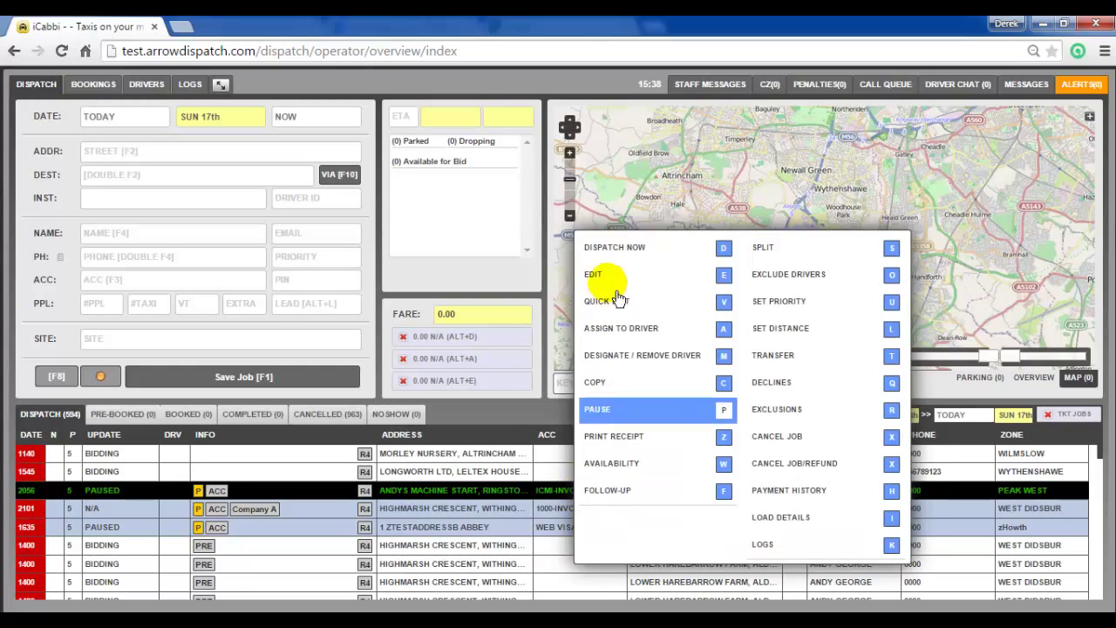
pyautogui.click(549, 288)
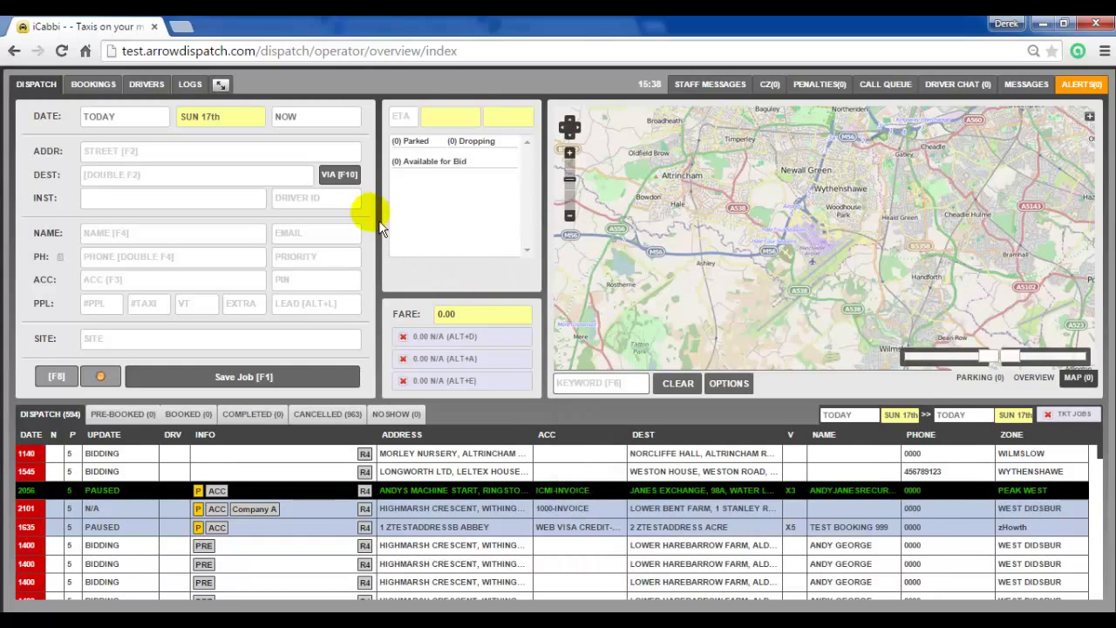
pyautogui.click(343, 179)
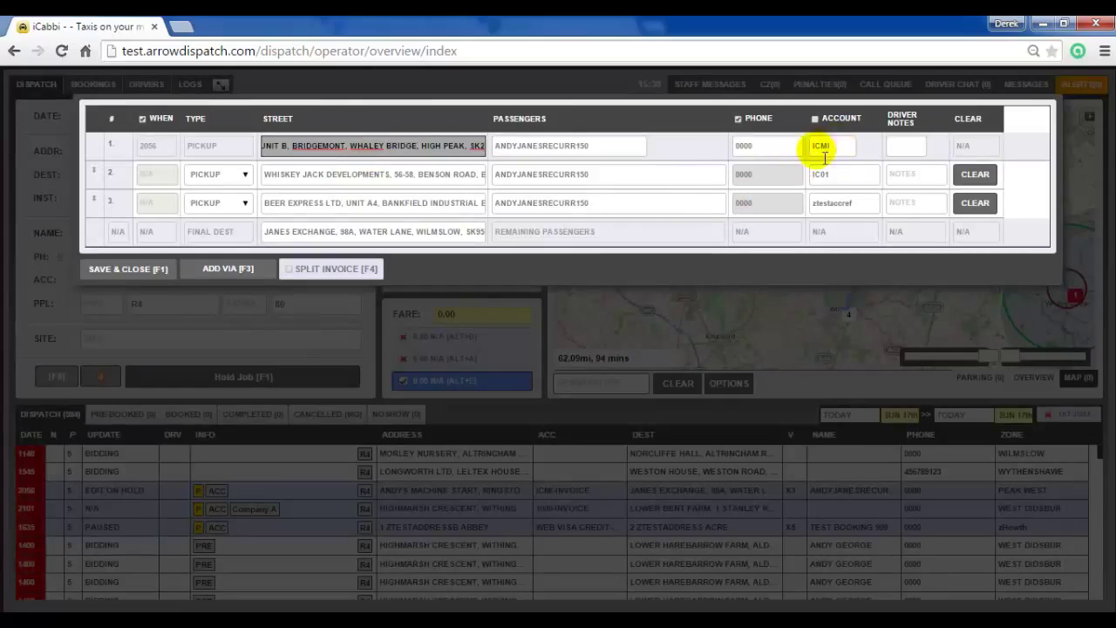
pyautogui.click(297, 277)
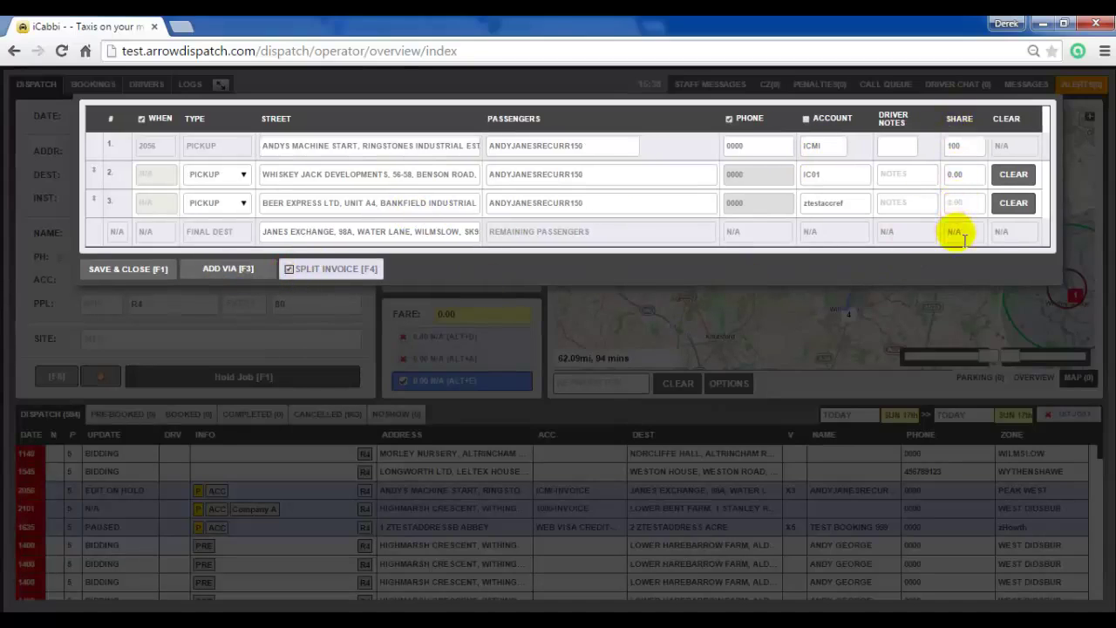
# Step: Give the three stops shares of 40, 40 and 20, then save the stops and booking
pyautogui.click(974, 148)
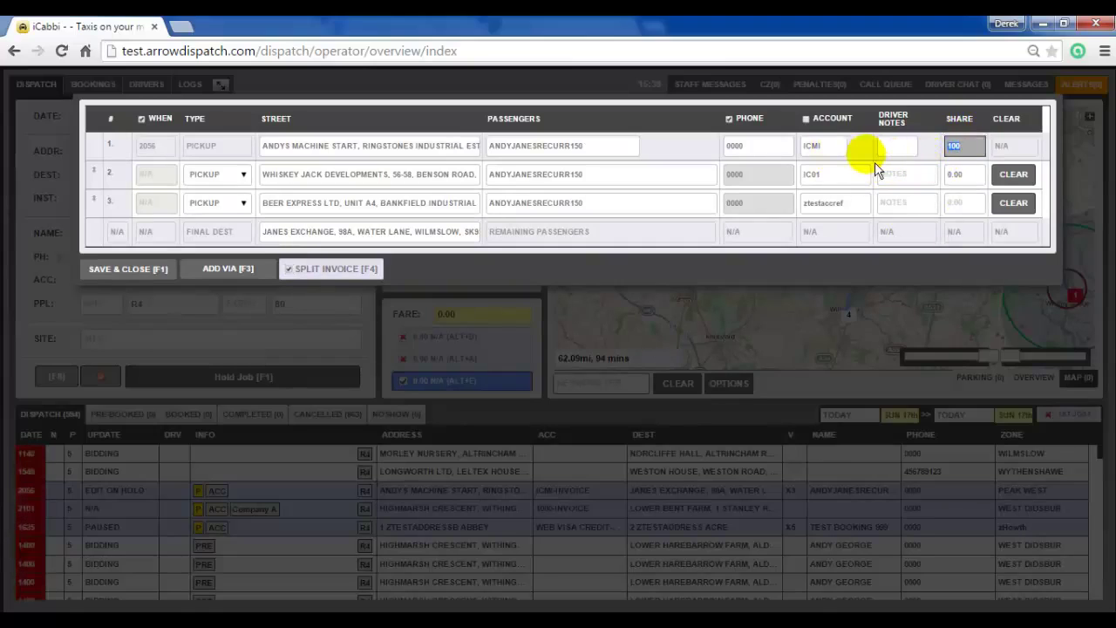
pyautogui.write('40')
pyautogui.click(943, 177)
pyautogui.write('4')
pyautogui.click(914, 179)
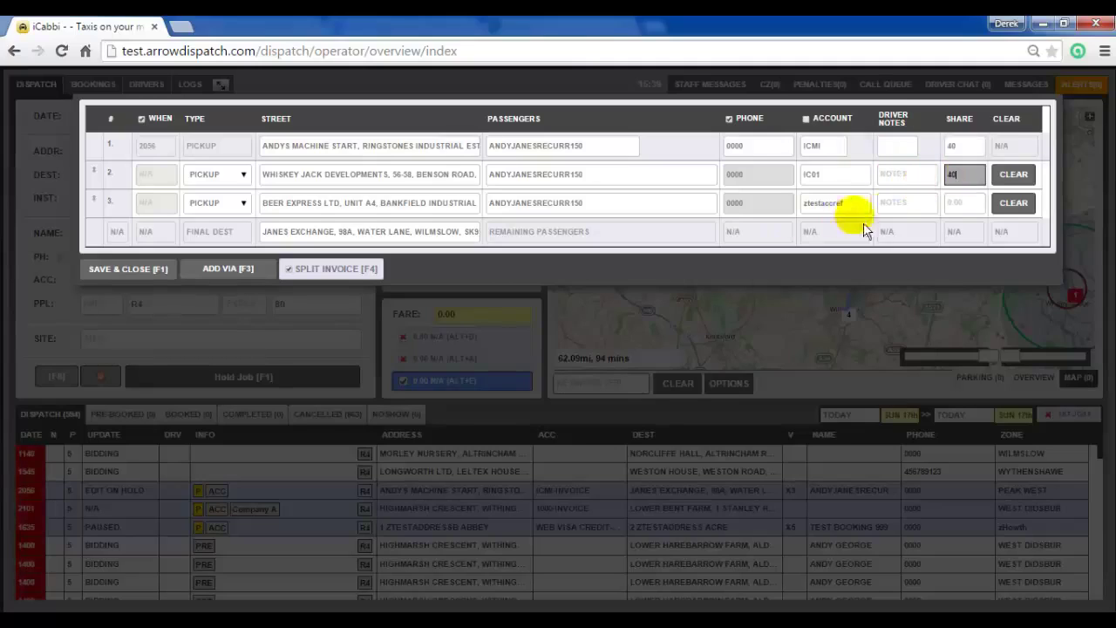
pyautogui.click(964, 204)
pyautogui.write('20')
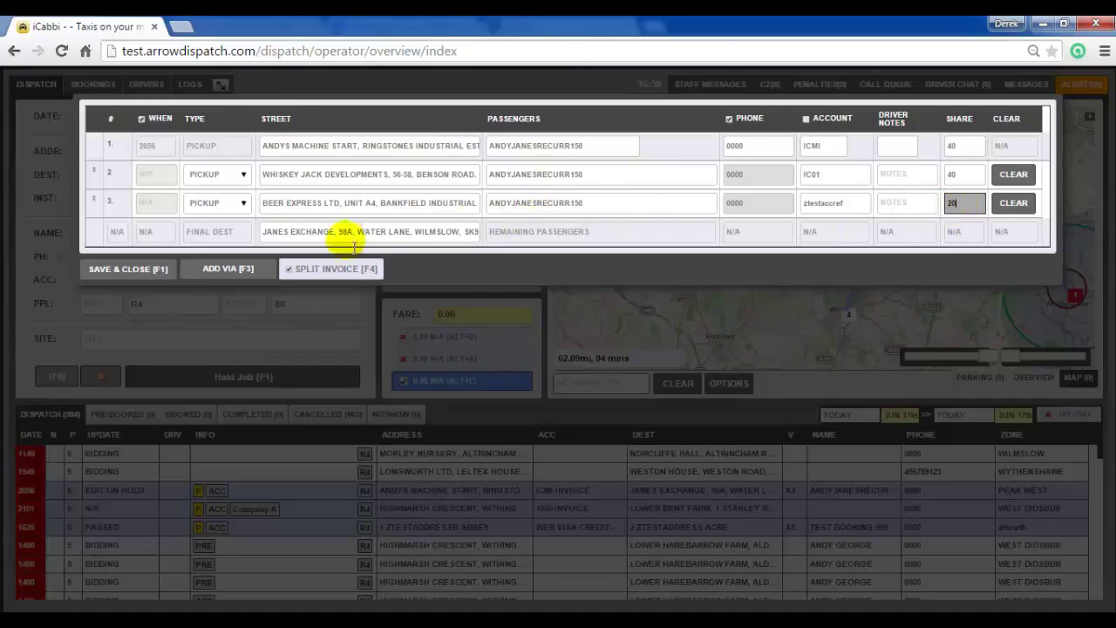
pyautogui.click(159, 277)
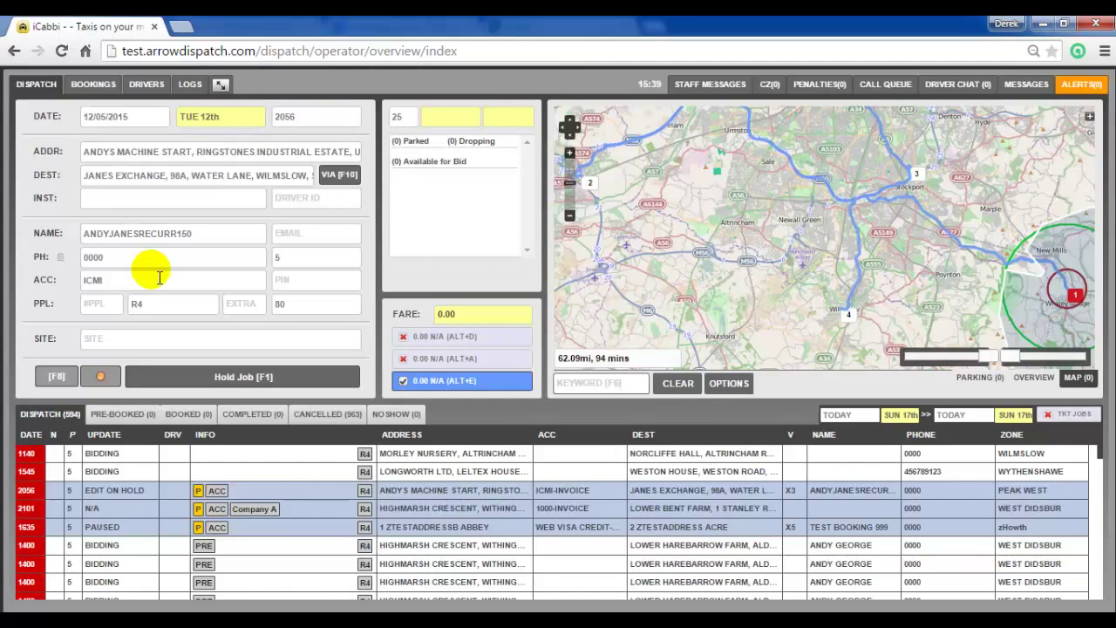
pyautogui.press('F1')
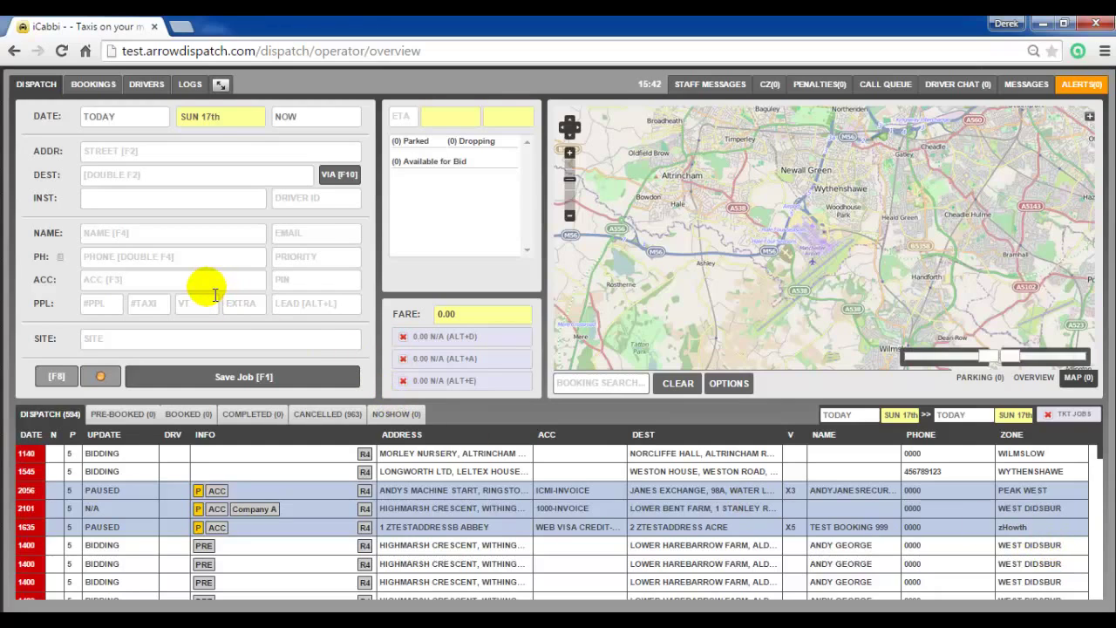
pyautogui.click(221, 83)
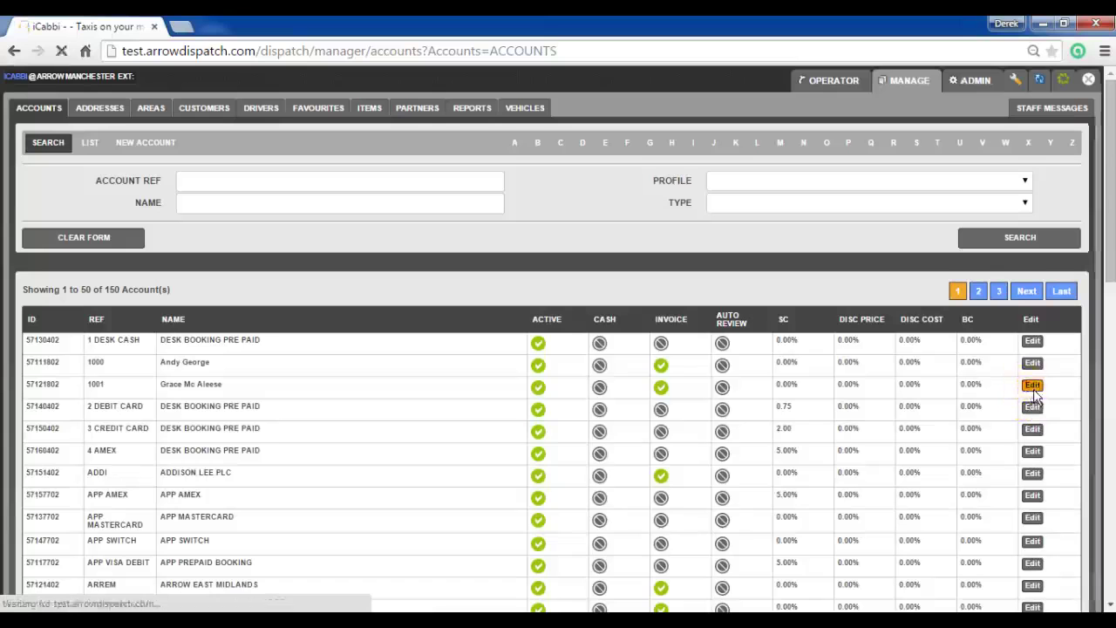
pyautogui.click(1032, 388)
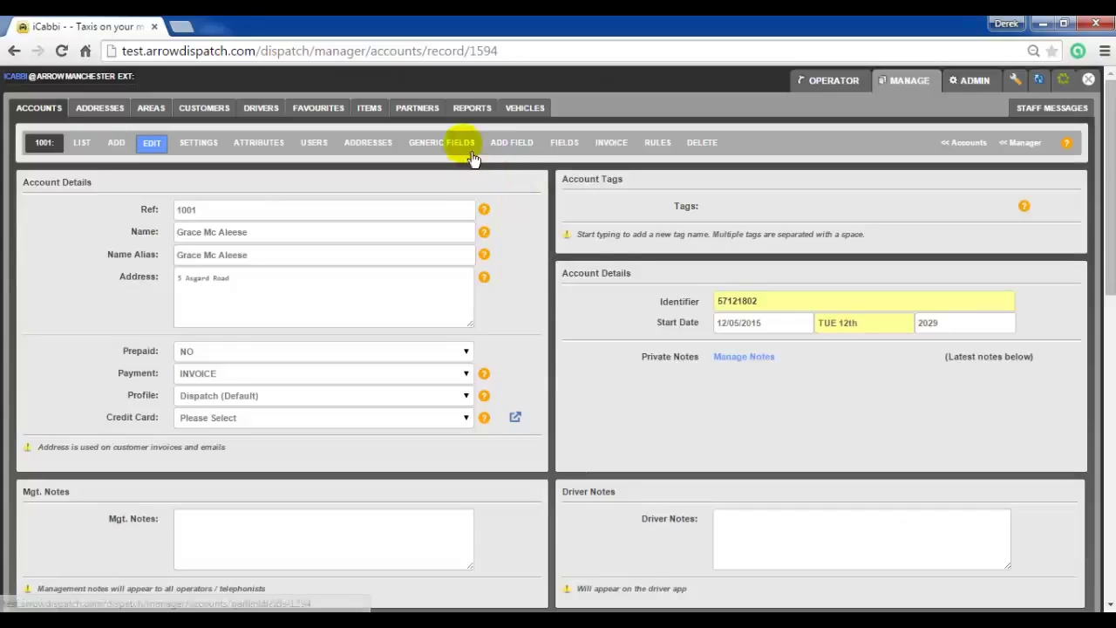
pyautogui.click(469, 152)
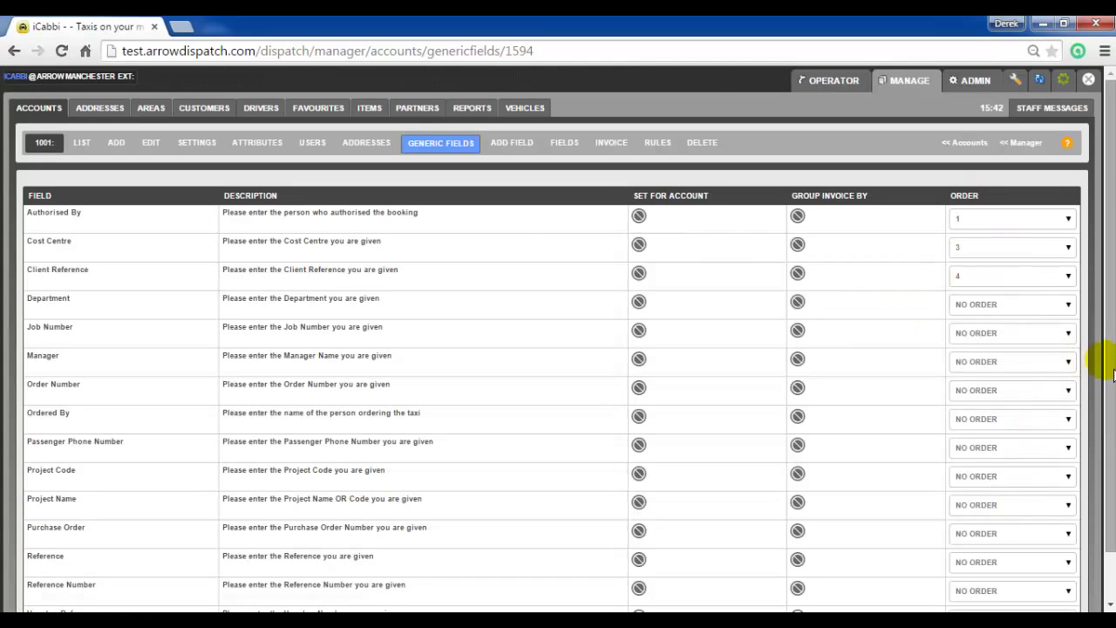
pyautogui.moveTo(1107, 357); pyautogui.dragTo(1105, 449)
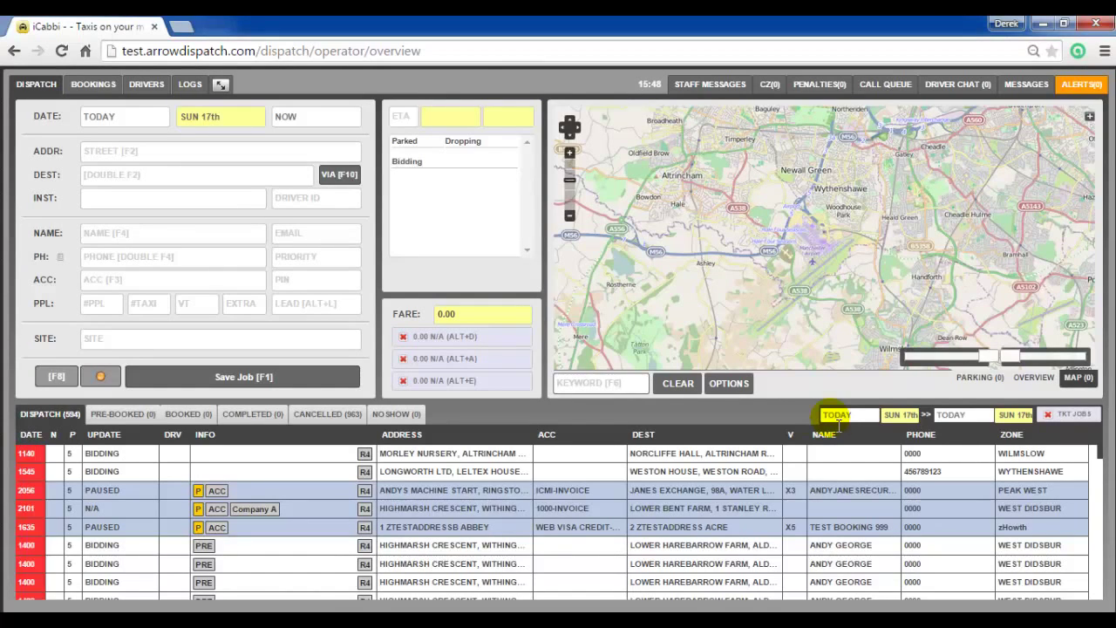
# Step: Save the driver's System settings page from the management area
pyautogui.click(221, 84)
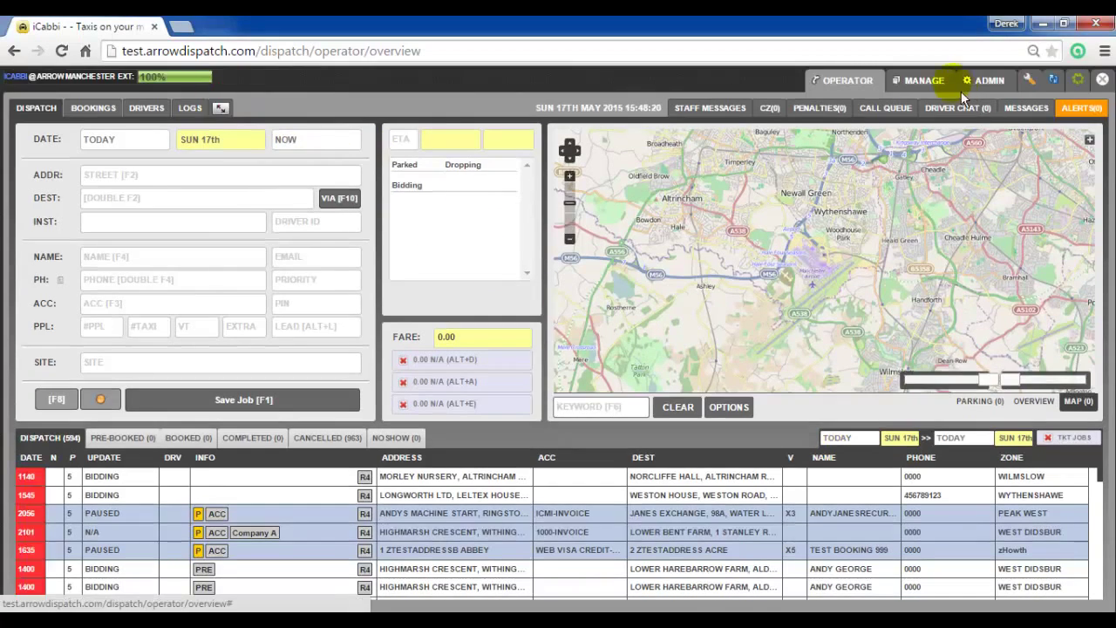
pyautogui.click(922, 80)
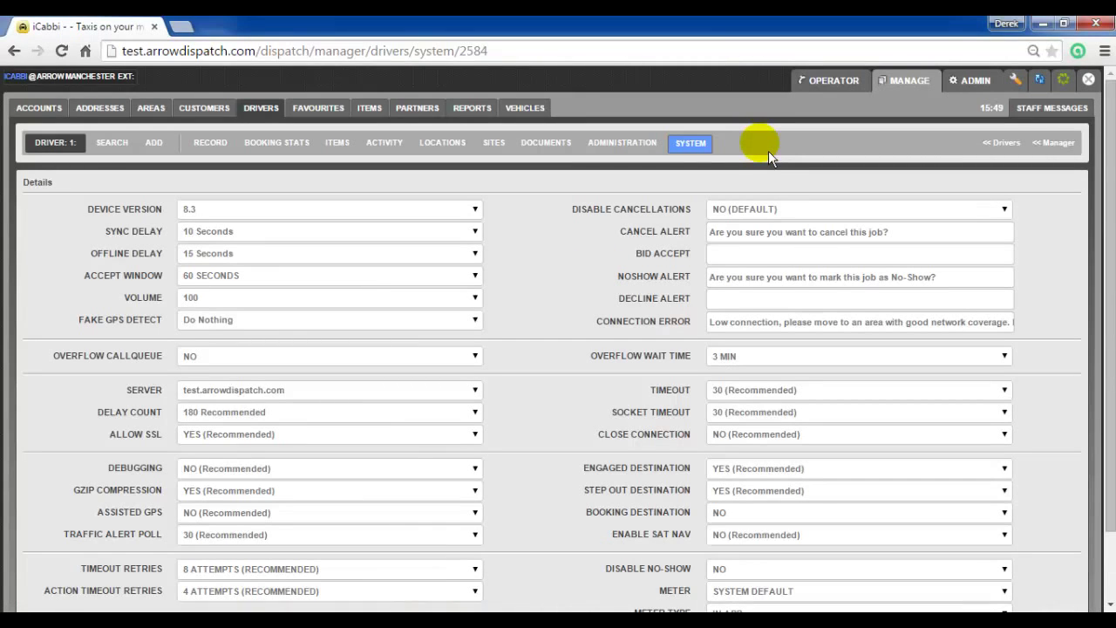
pyautogui.scroll(-2, 593, 292)
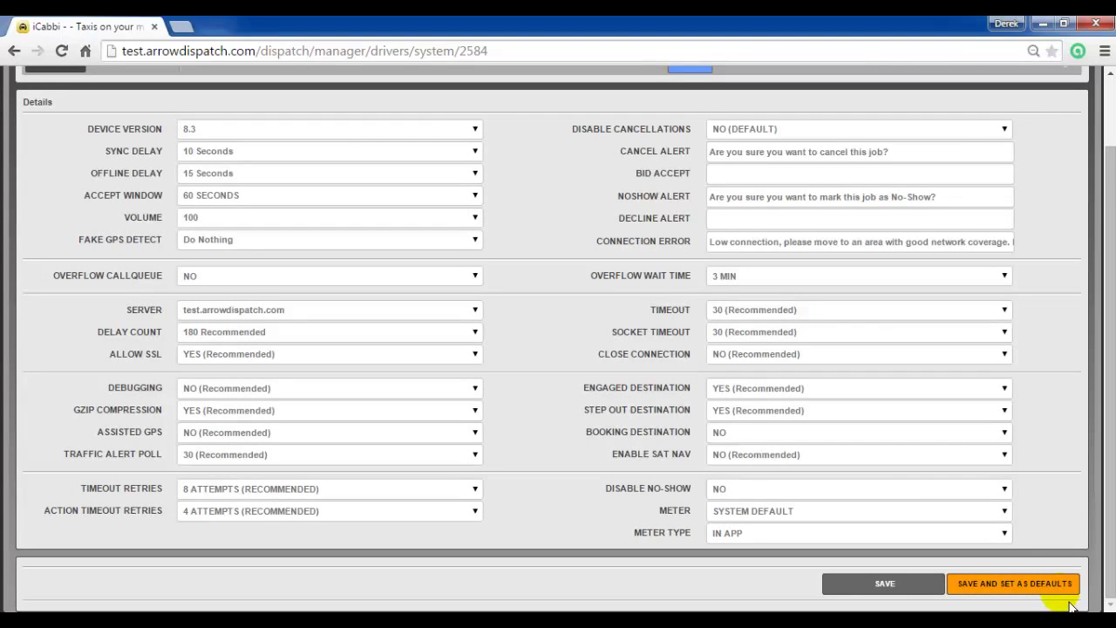
pyautogui.scroll(2, 515, 330)
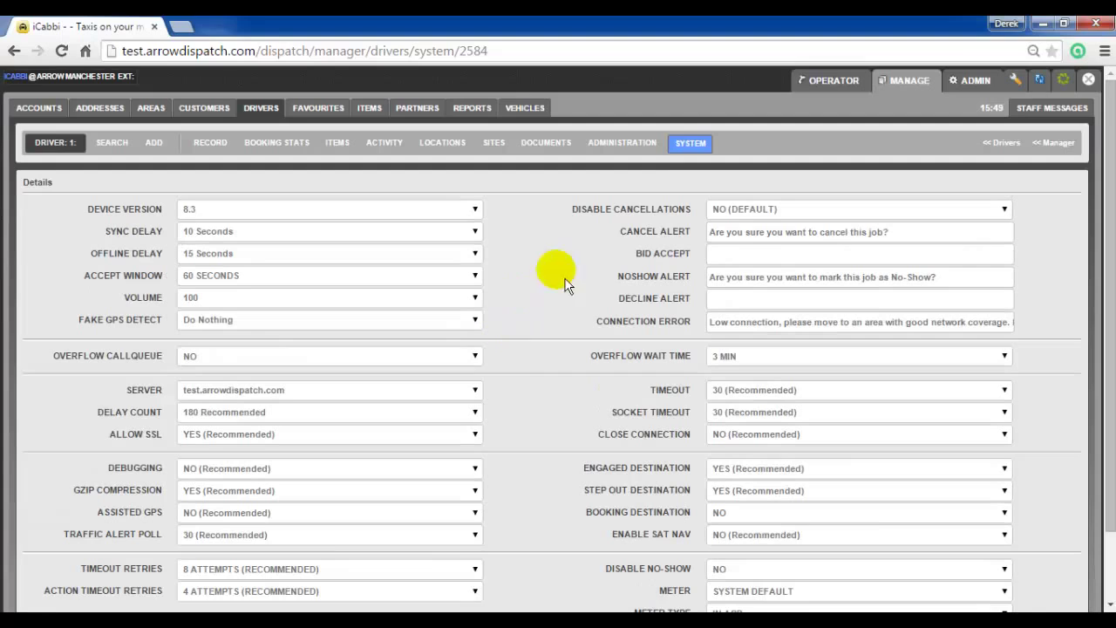
pyautogui.scroll(-2, 498, 462)
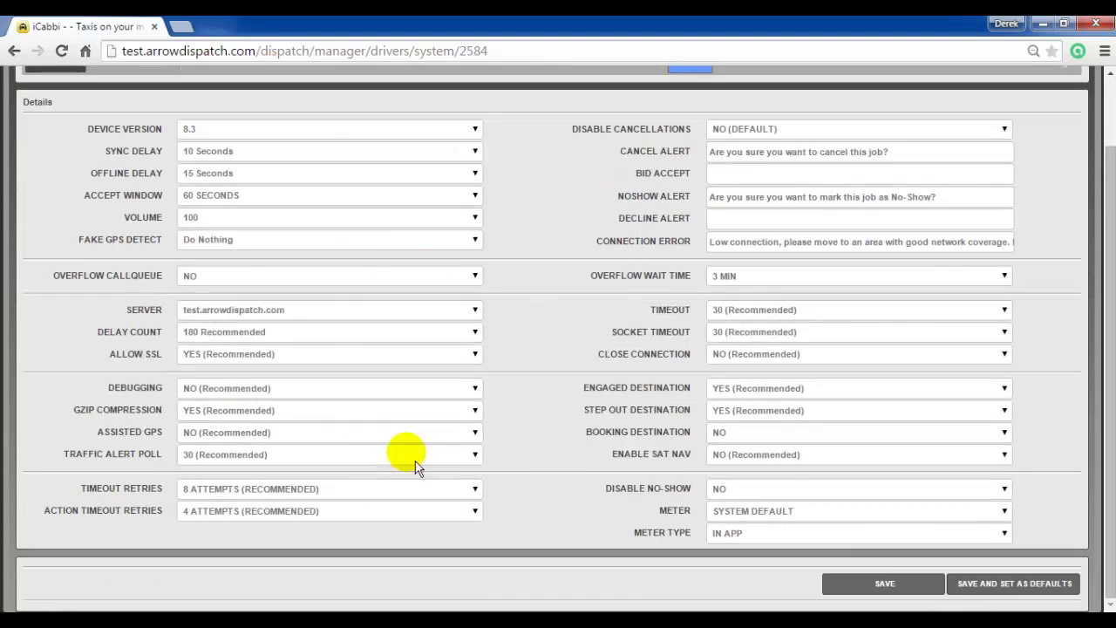
pyautogui.click(885, 584)
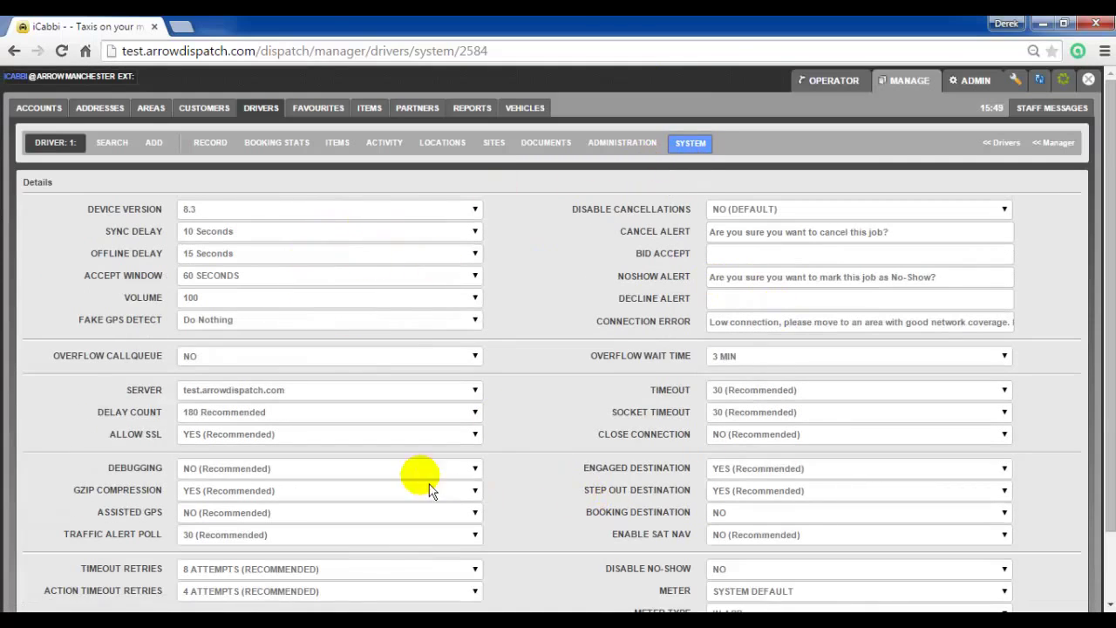
pyautogui.scroll(-2, 488, 410)
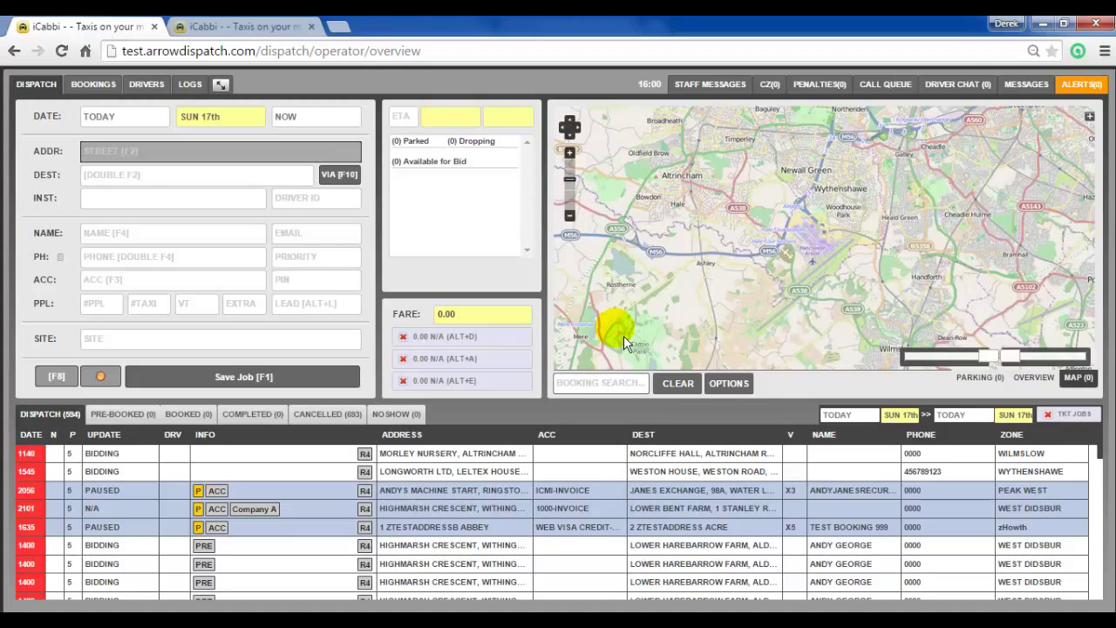
# Step: Set pickup to 1 ZTESTADDRESSB ABBEY and destination to Dublin Airport, Swords
pyautogui.write('ztest')
pyautogui.press('Down')
pyautogui.press('Return')
pyautogui.write('dublin airpo')
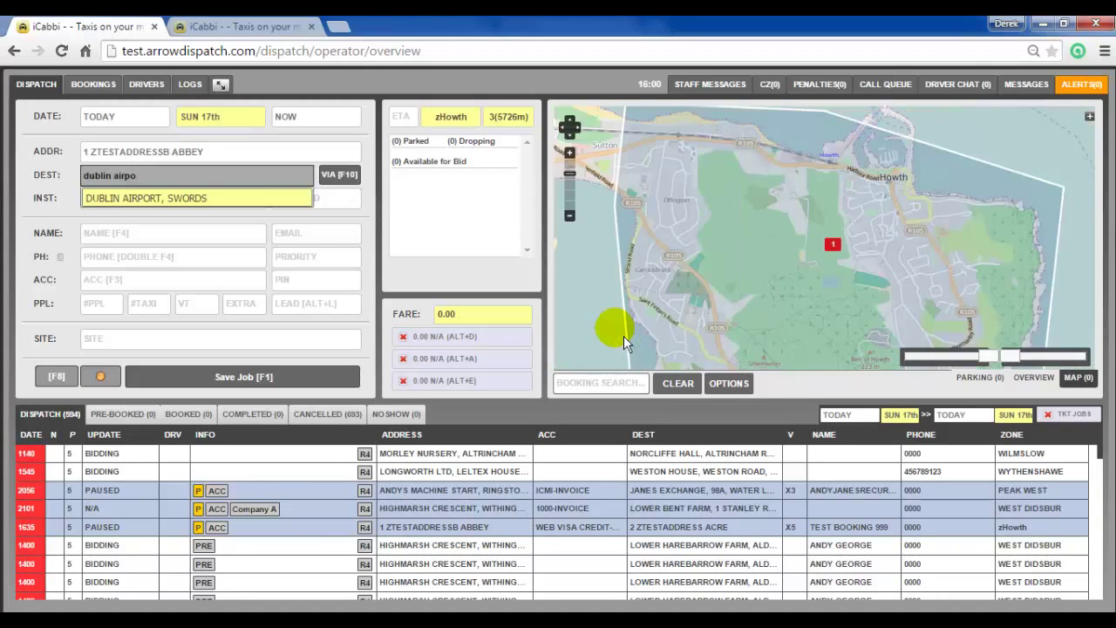
pyautogui.press('Return')
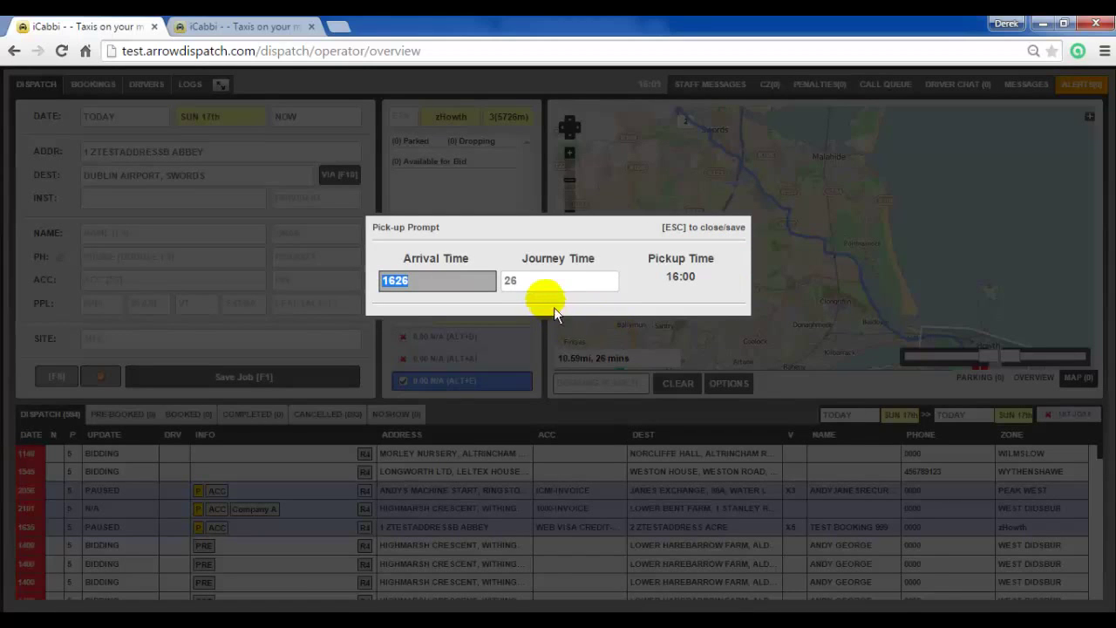
# Step: Enter a 19:52 arrival and 35-minute journey so the pickup becomes 19:18
pyautogui.click(448, 280)
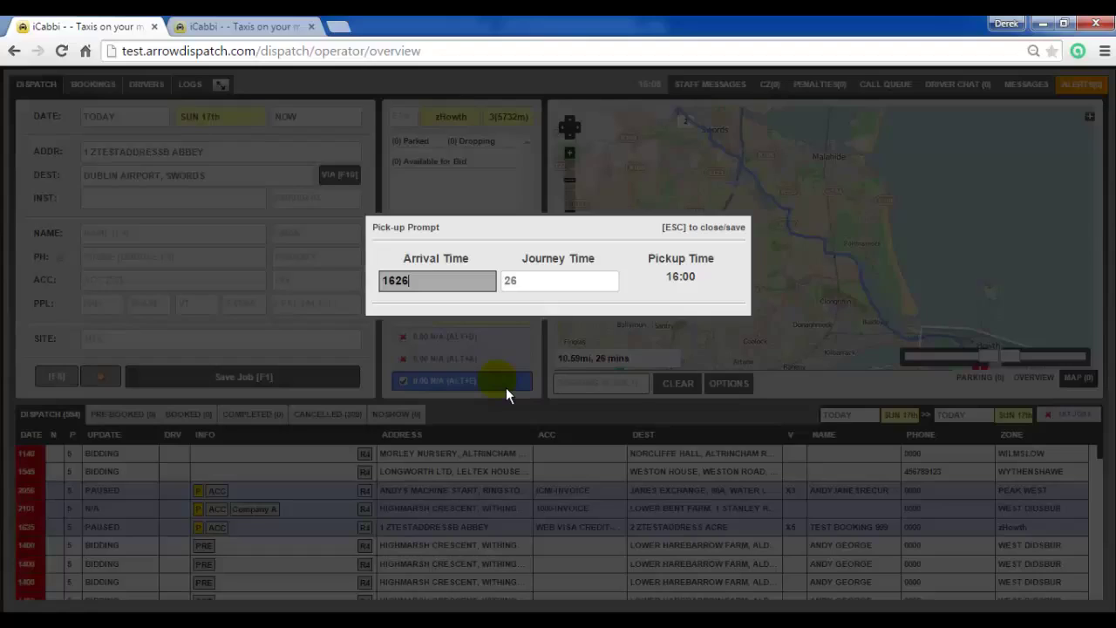
pyautogui.hotkey('ctrl', 'a')
pyautogui.write('19')
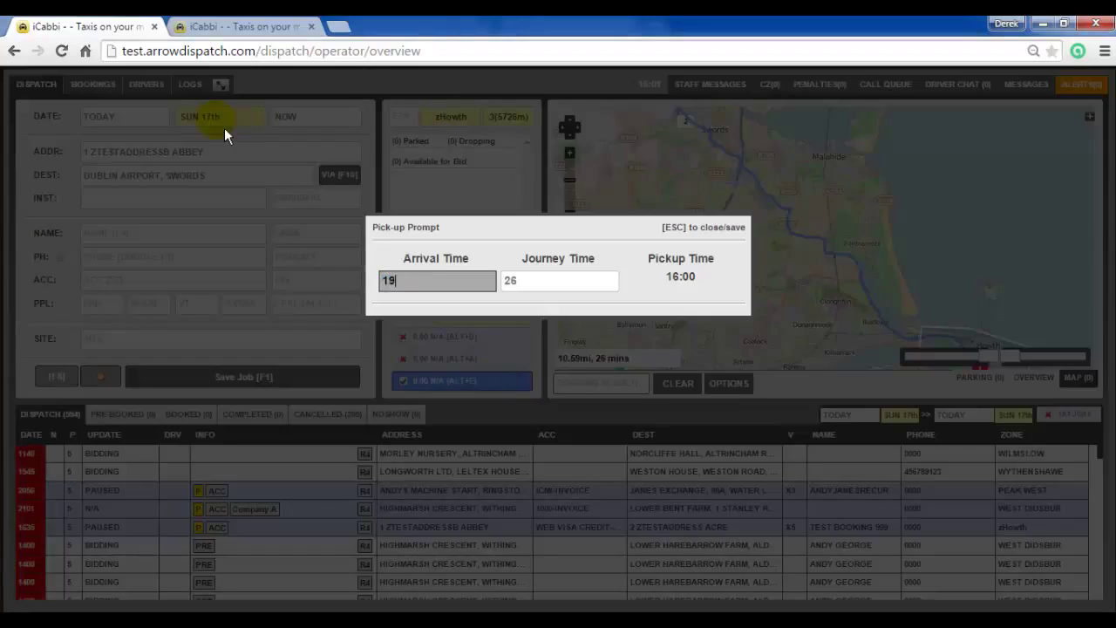
pyautogui.write('52')
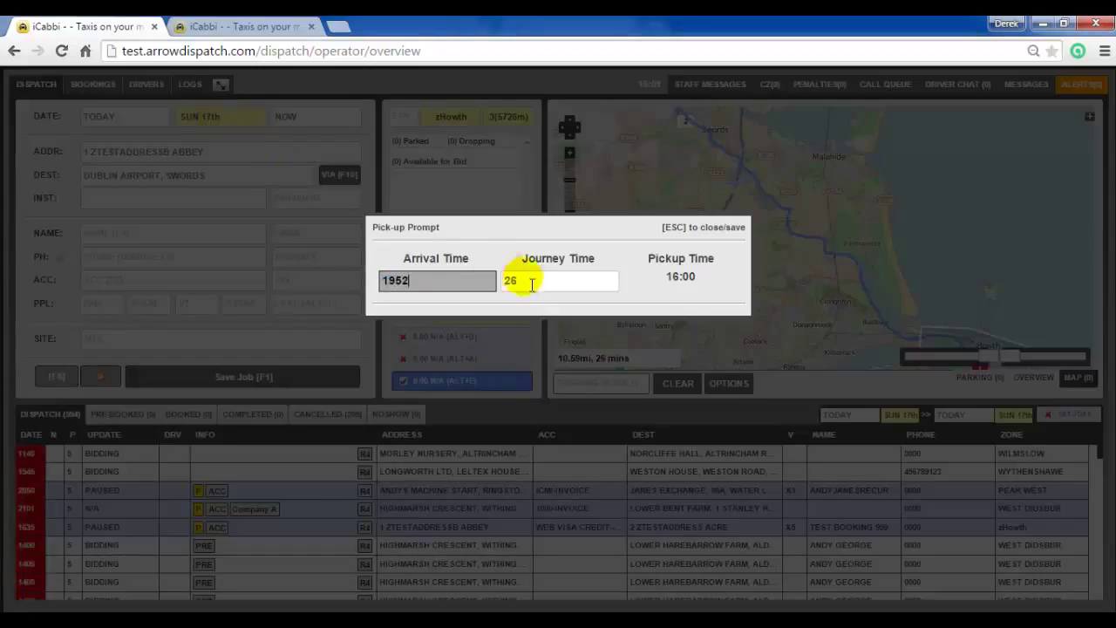
pyautogui.press('Tab')
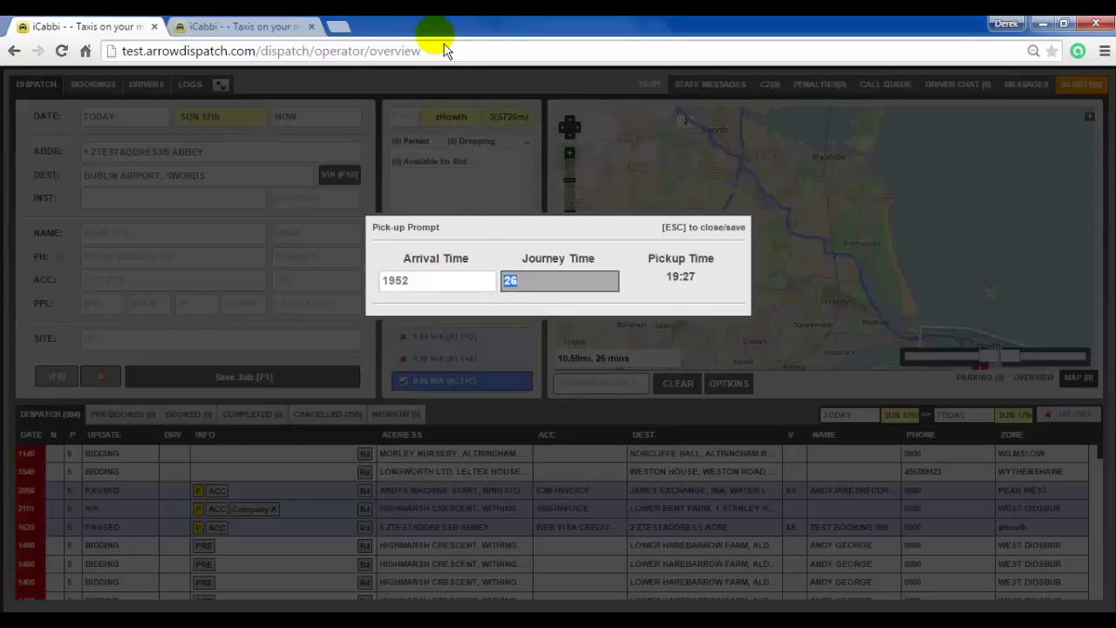
pyautogui.write('35')
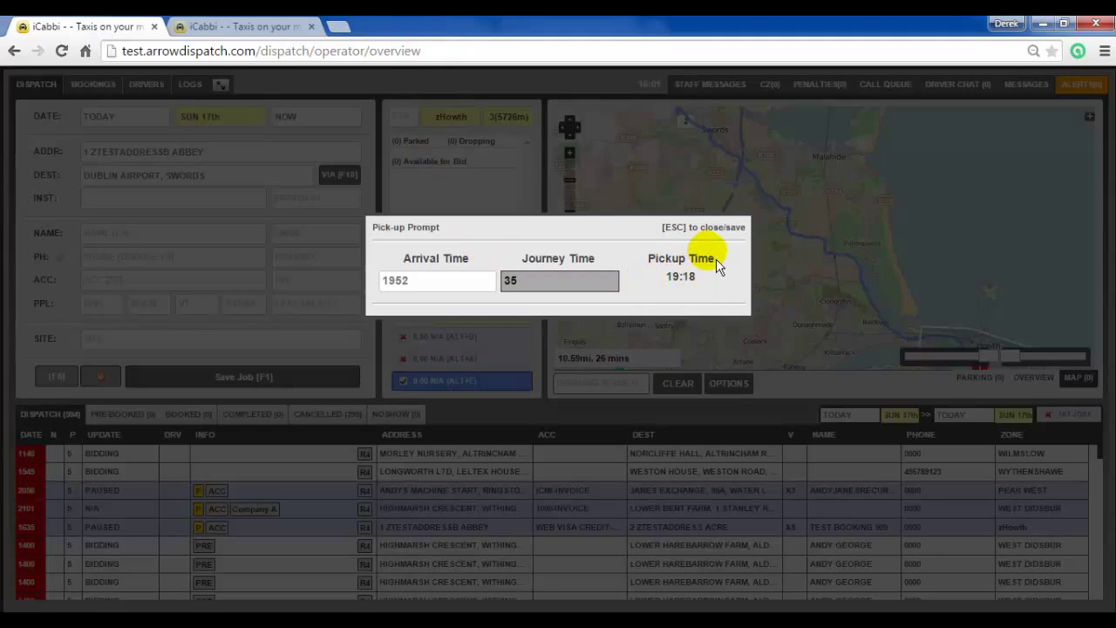
pyautogui.press('Escape')
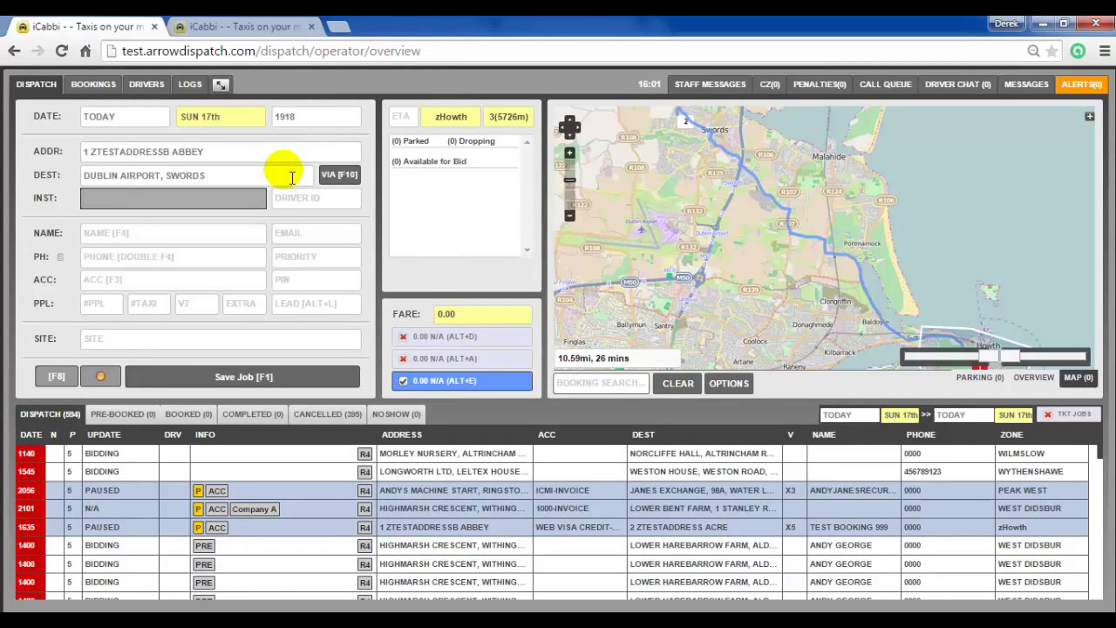
# Step: View Config > Settings > Booking Settings in the admin tab
pyautogui.click(244, 27)
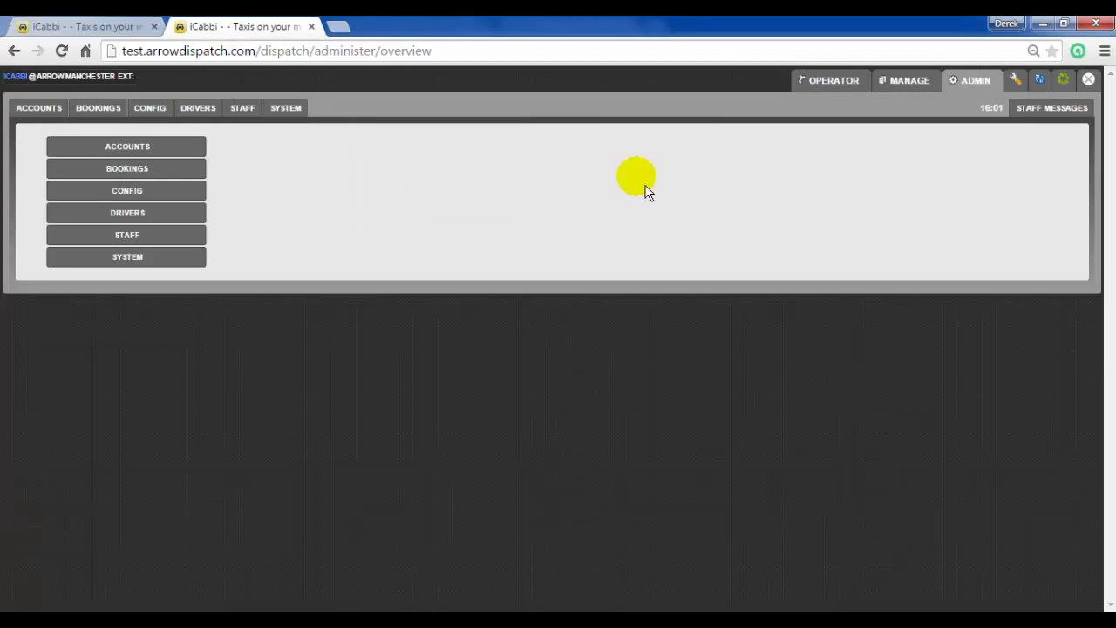
pyautogui.click(190, 192)
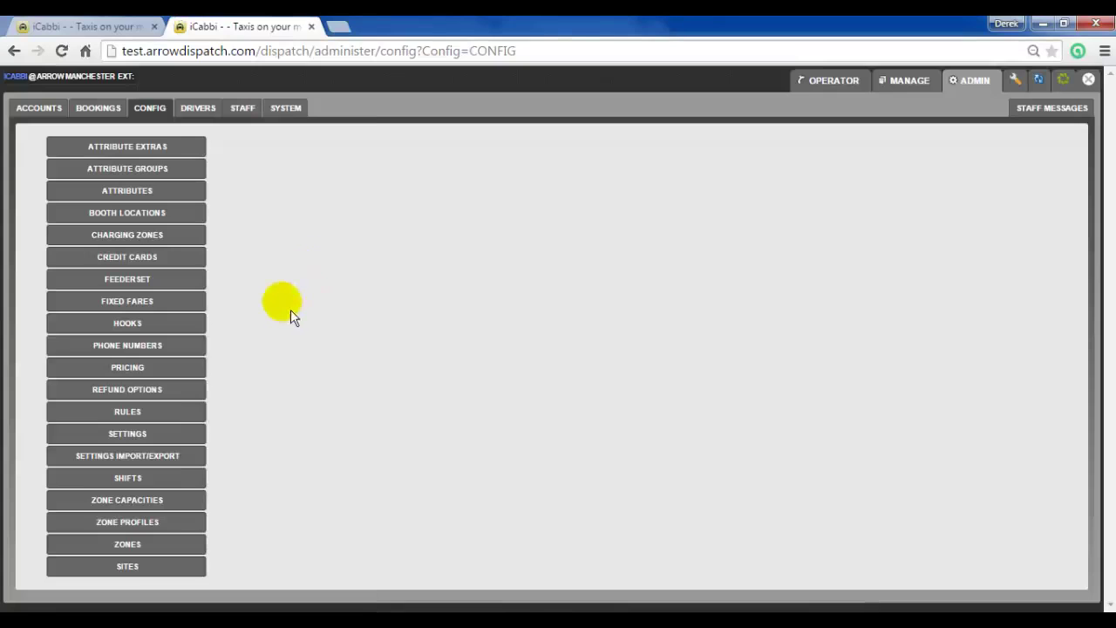
pyautogui.click(162, 433)
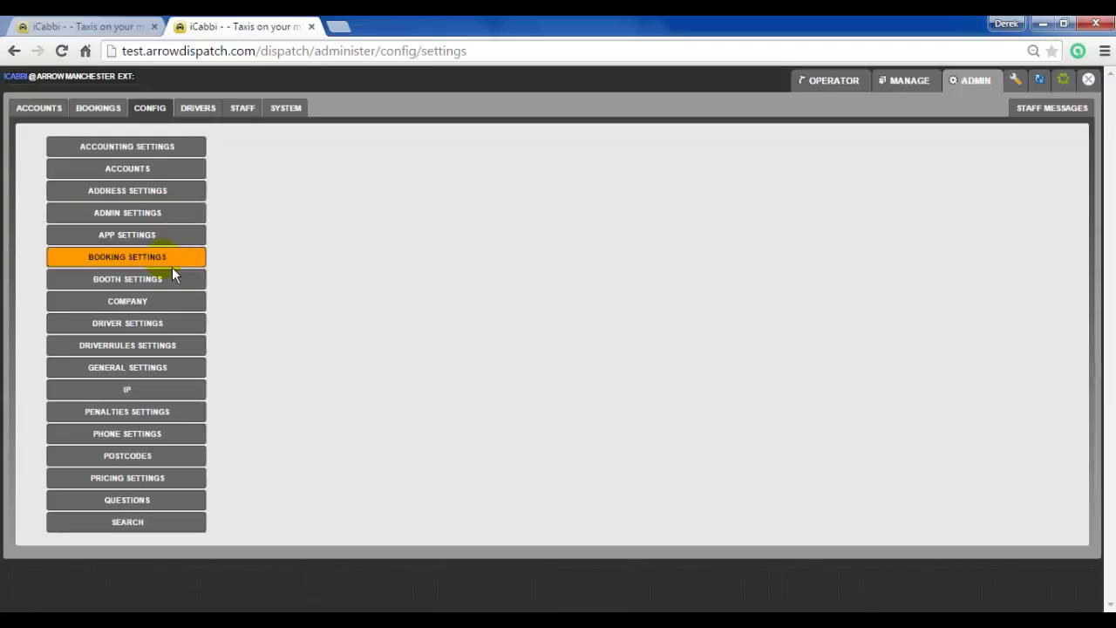
pyautogui.click(167, 260)
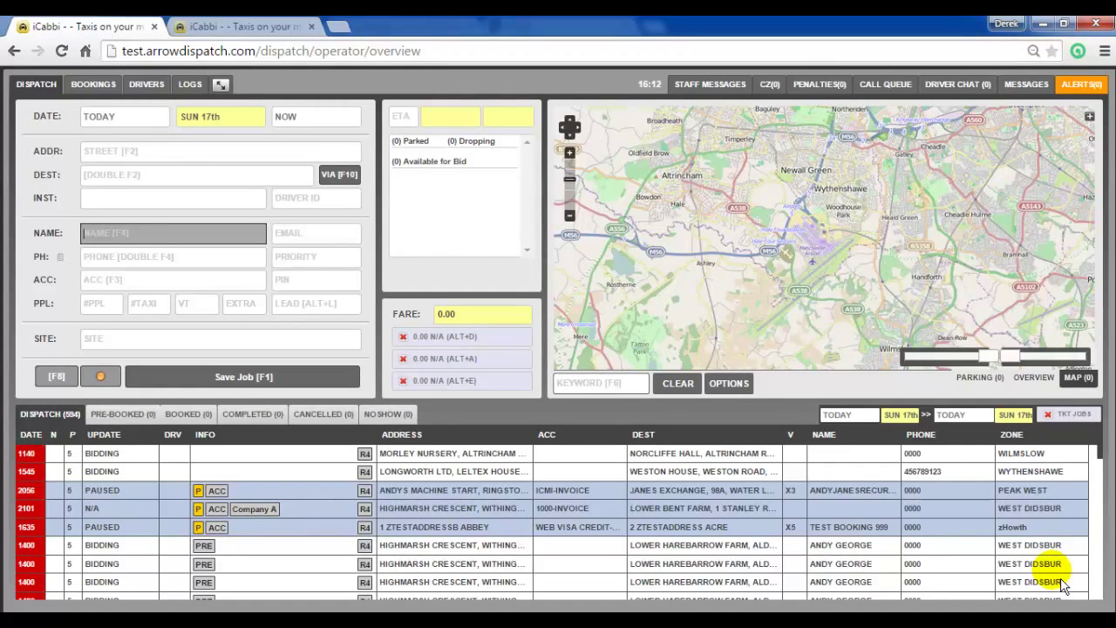
# Step: Open Shortcut Reminders and browse the Keyword Search and Pre-Booked shortcuts
pyautogui.press('?')
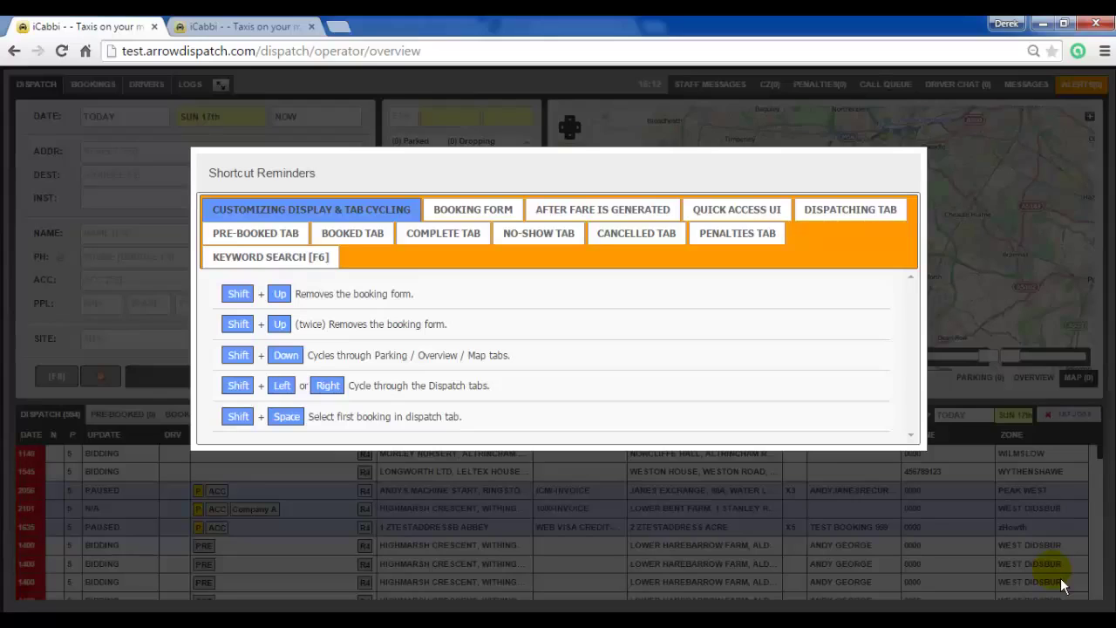
pyautogui.click(292, 262)
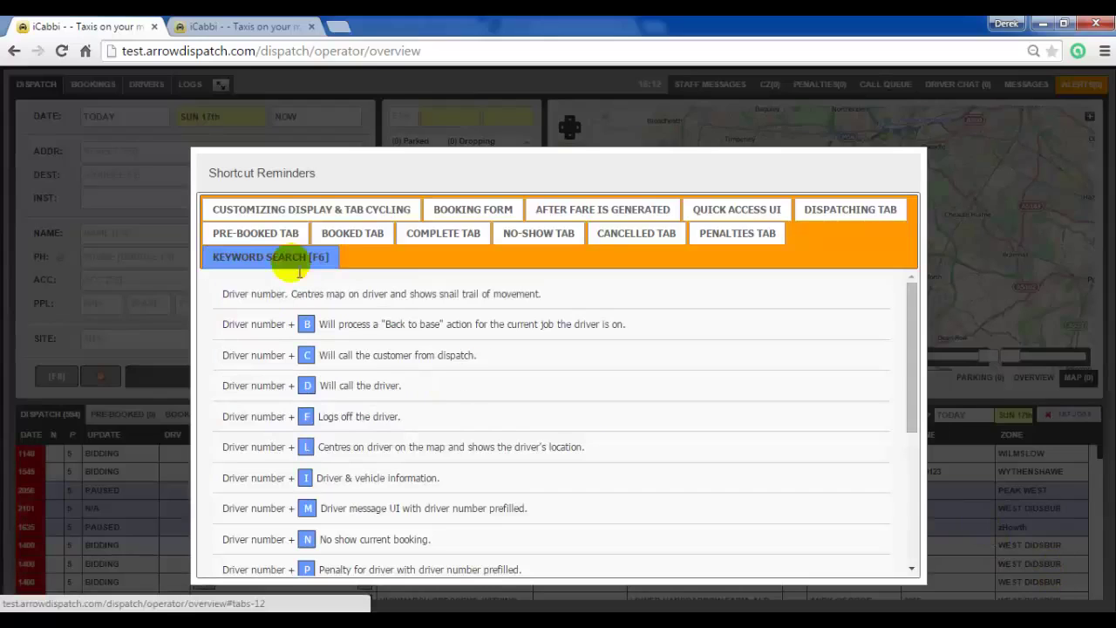
pyautogui.scroll(-3, 582, 384)
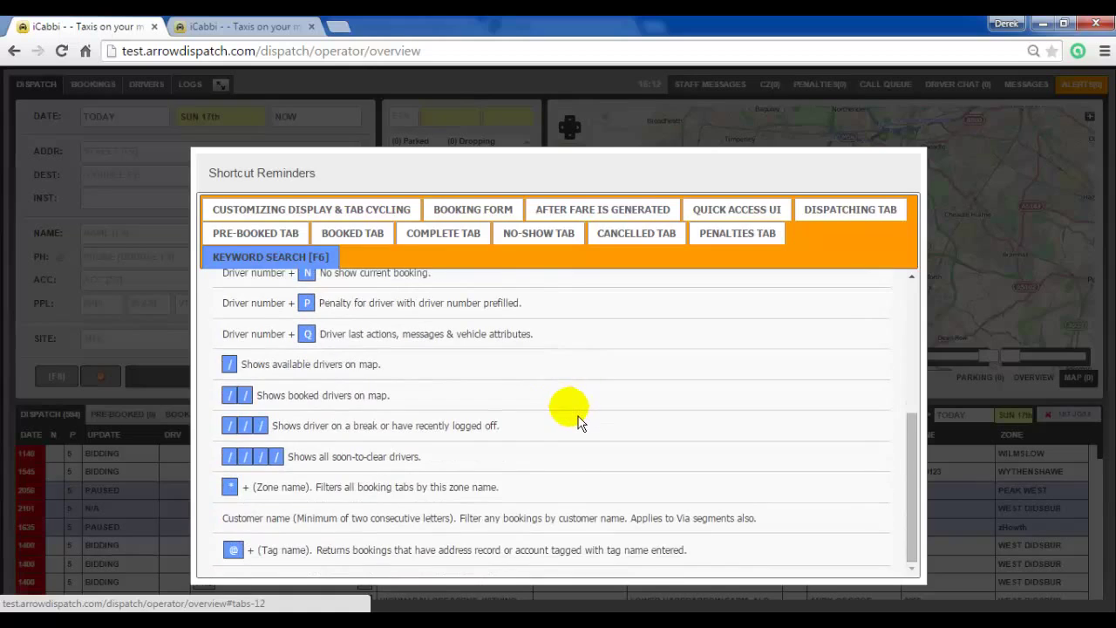
pyautogui.scroll(3, 575, 410)
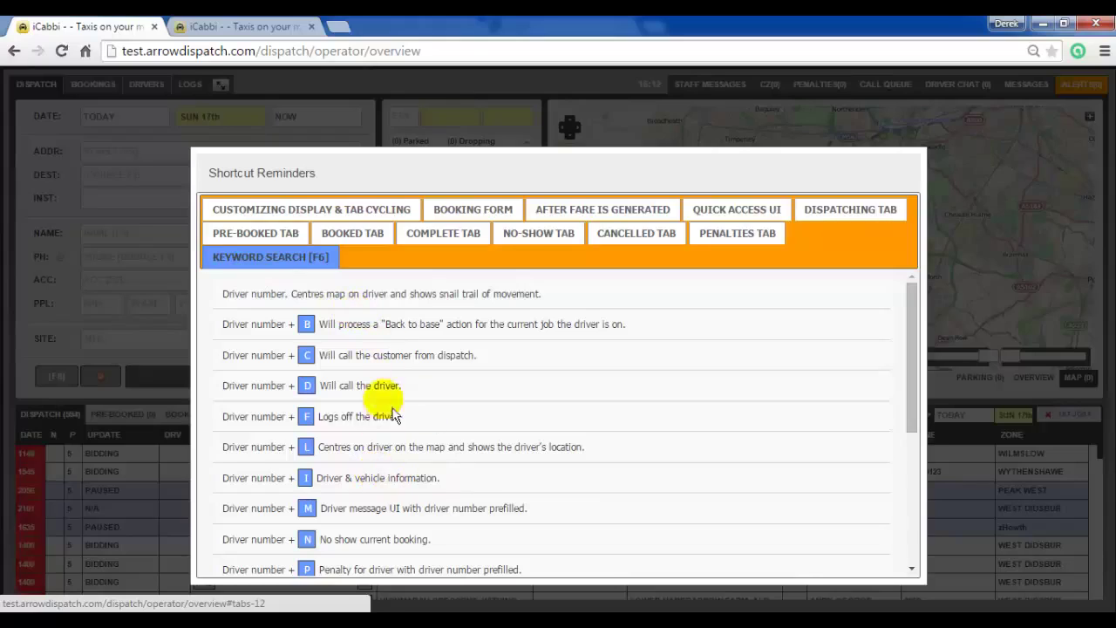
pyautogui.click(270, 243)
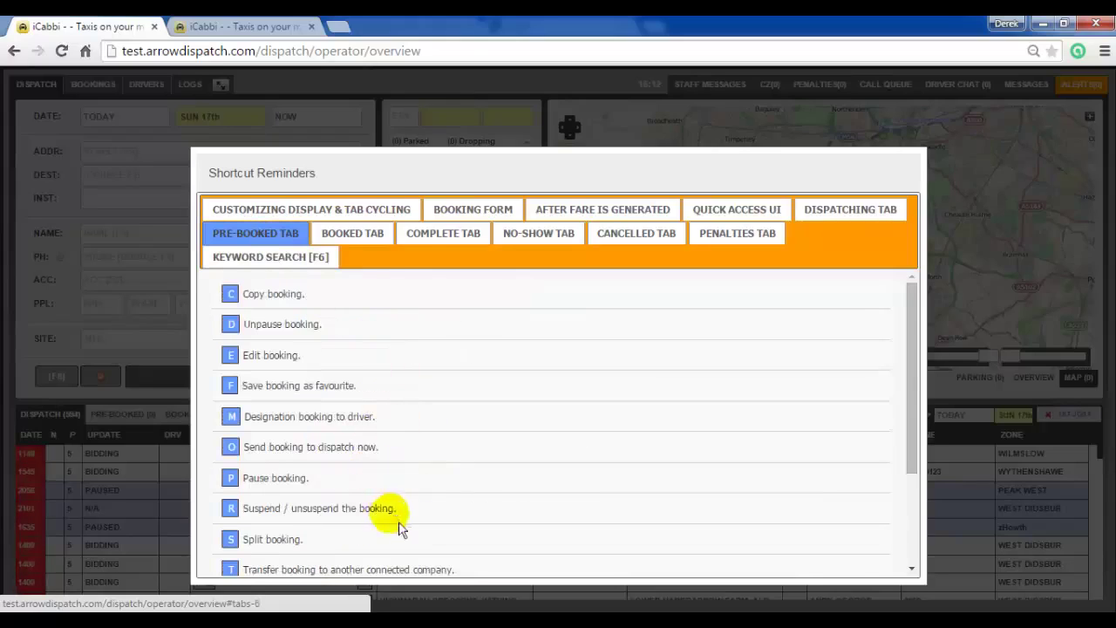
pyautogui.scroll(-3, 399, 514)
# Step: Browse the Booking Form and Dispatching shortcuts, ending on Customizing Display & Tab Cycling
pyautogui.click(338, 213)
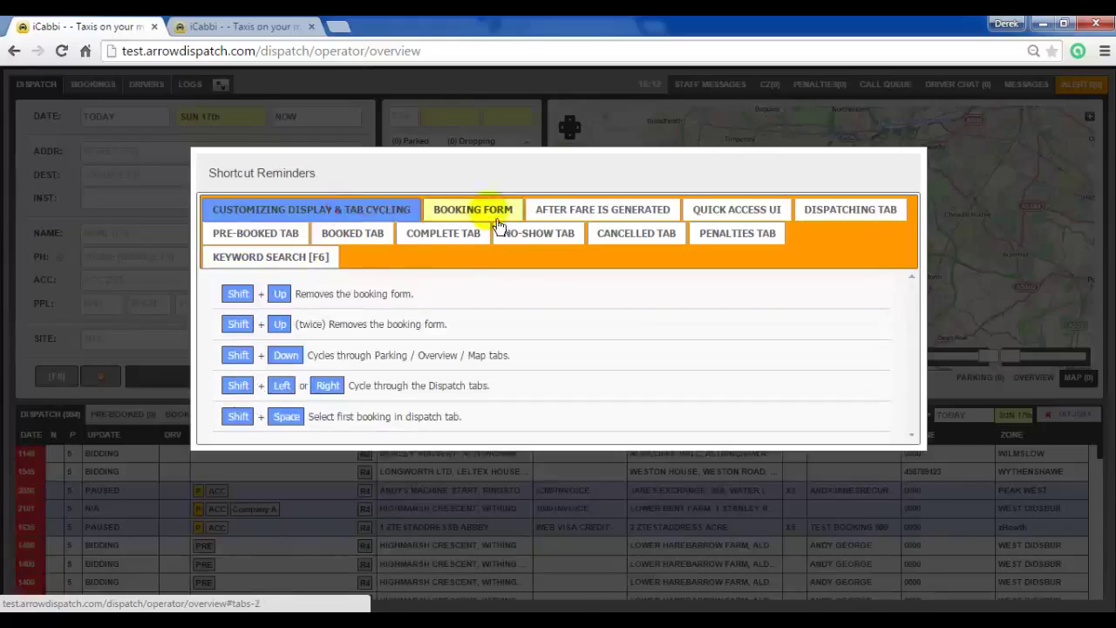
pyautogui.click(490, 214)
pyautogui.scroll(-5, 430, 391)
pyautogui.scroll(5, 431, 392)
pyautogui.click(311, 211)
pyautogui.click(846, 216)
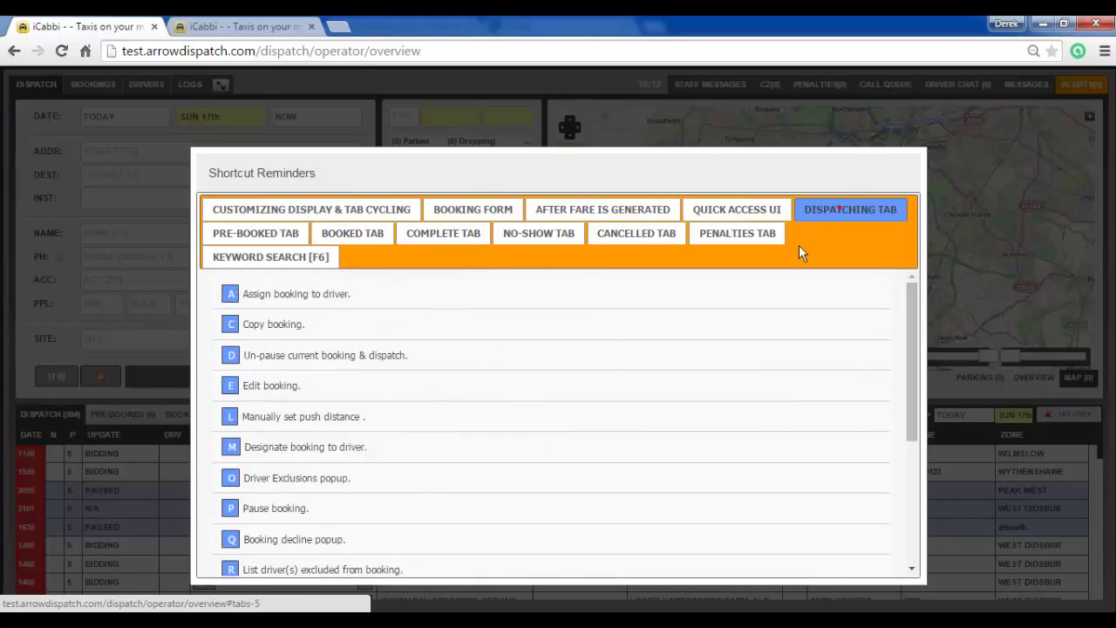
pyautogui.scroll(-5, 567, 396)
pyautogui.scroll(3, 565, 410)
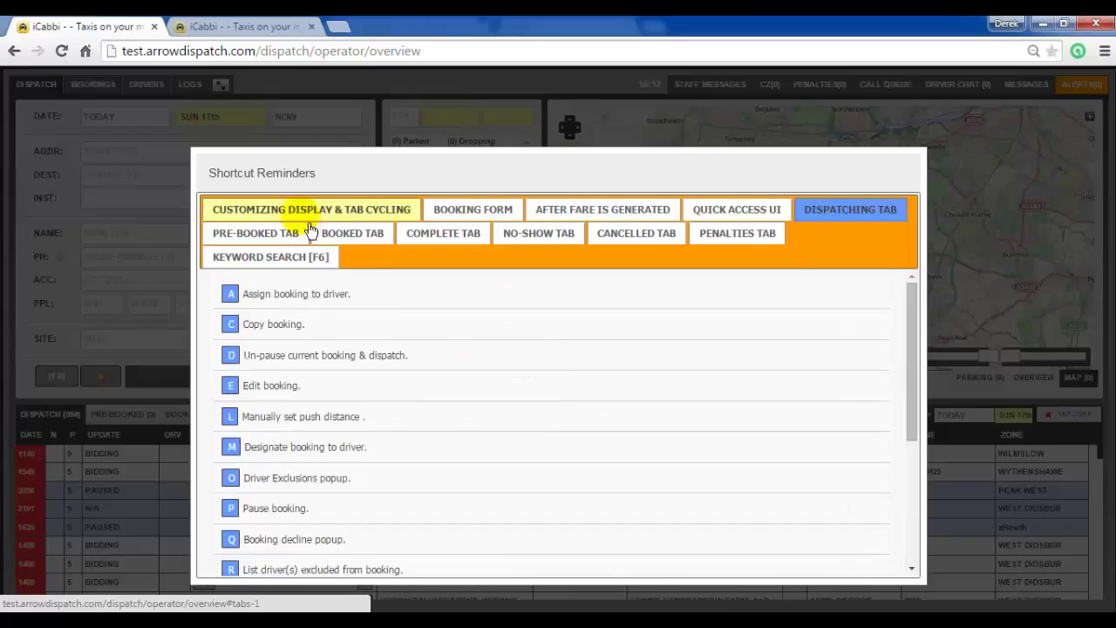
pyautogui.click(305, 216)
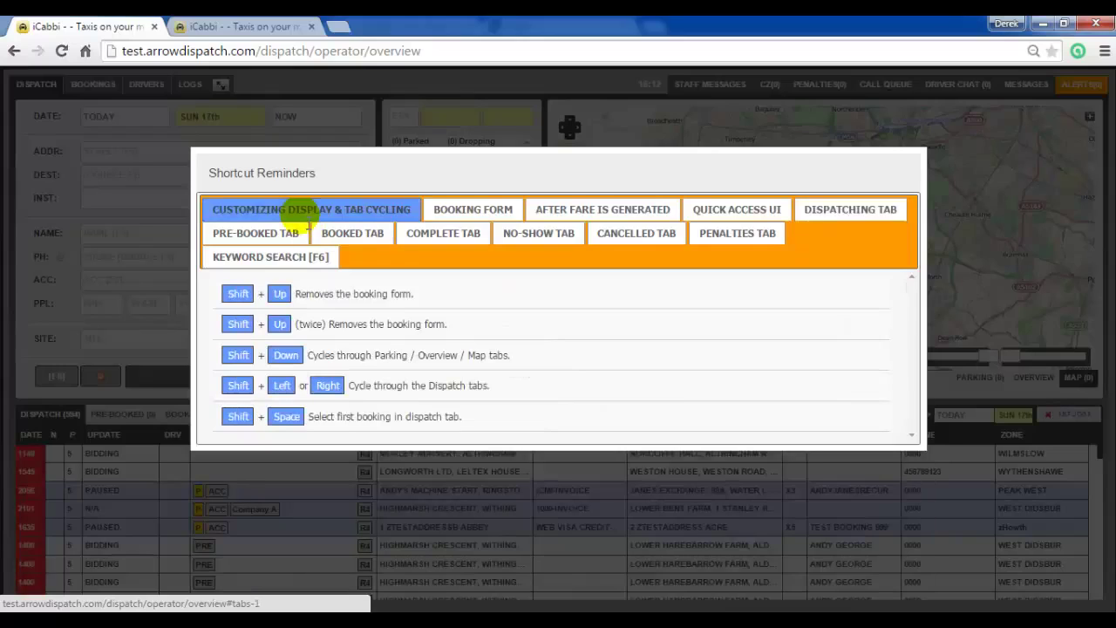